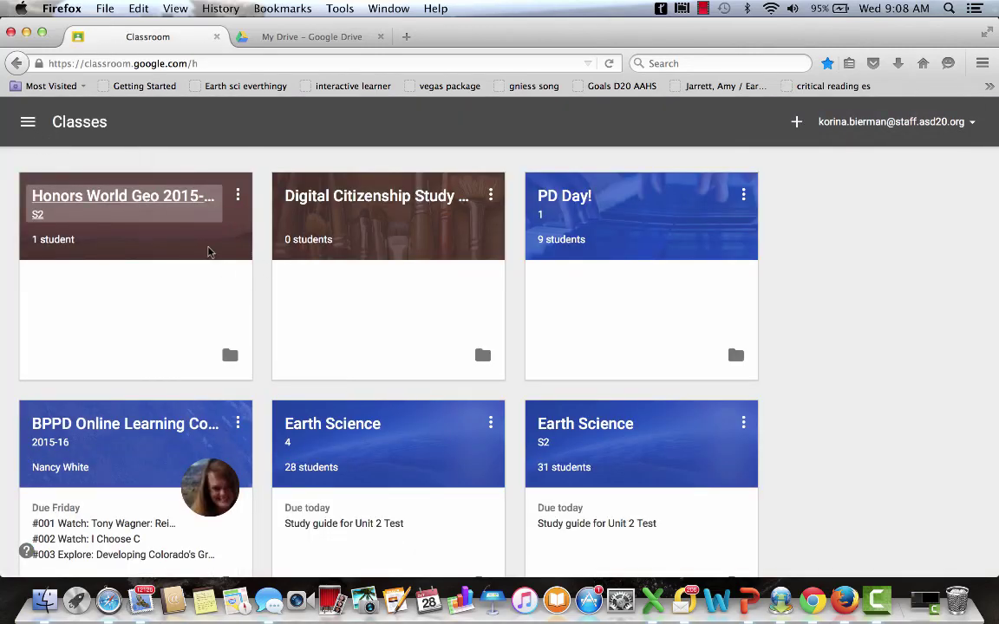
- Open the Honors World Geo 2015-2016 S2 class and reveal the new-post options
{"action": "left_click", "coordinate": [167, 198]}
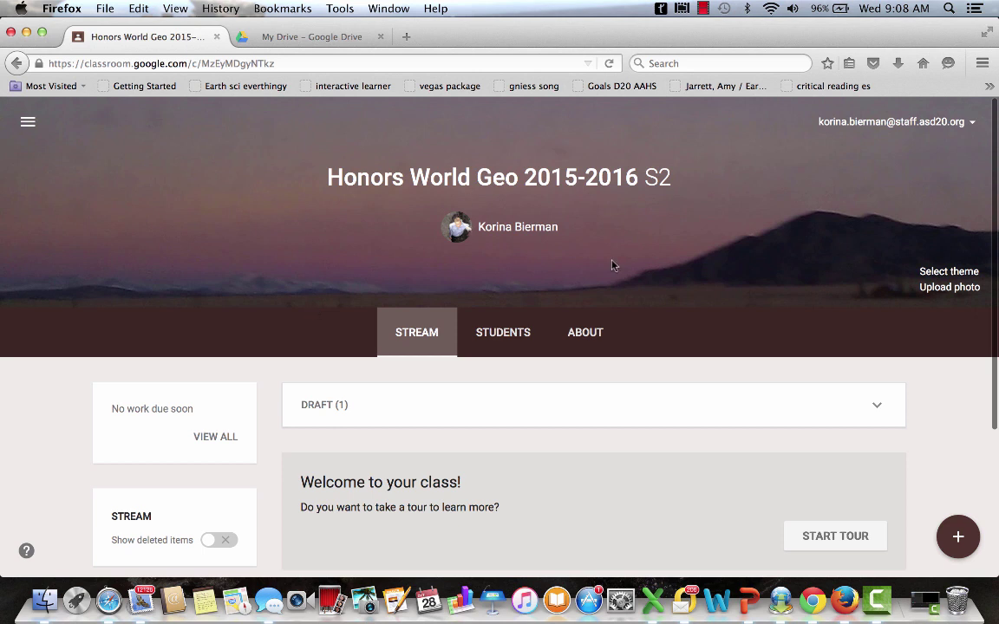
{"action": "scroll", "coordinate": [622, 293], "scroll_direction": "down", "scroll_amount": 3}
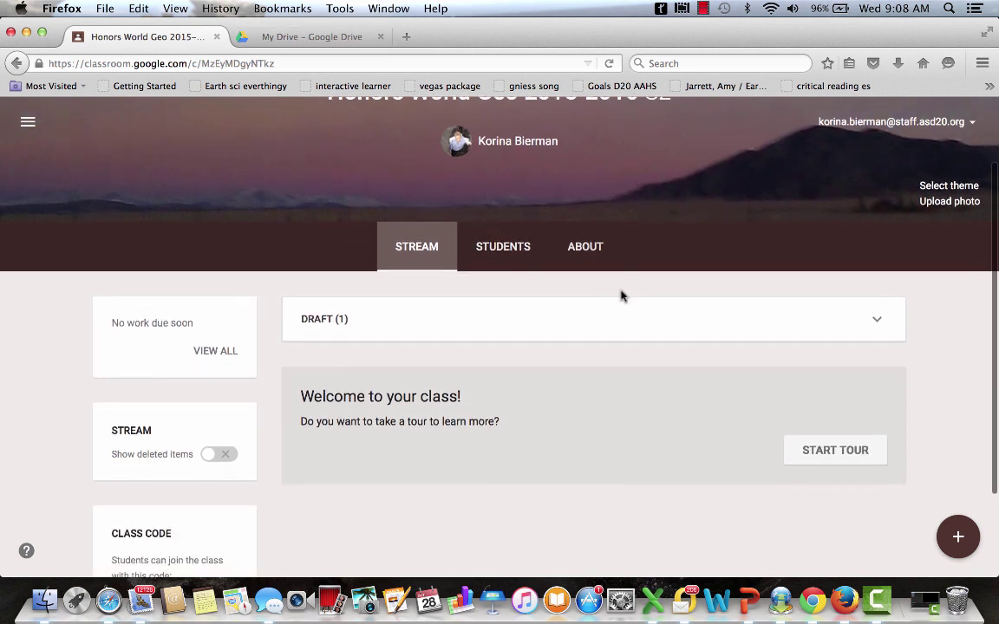
{"action": "left_click", "coordinate": [960, 542]}
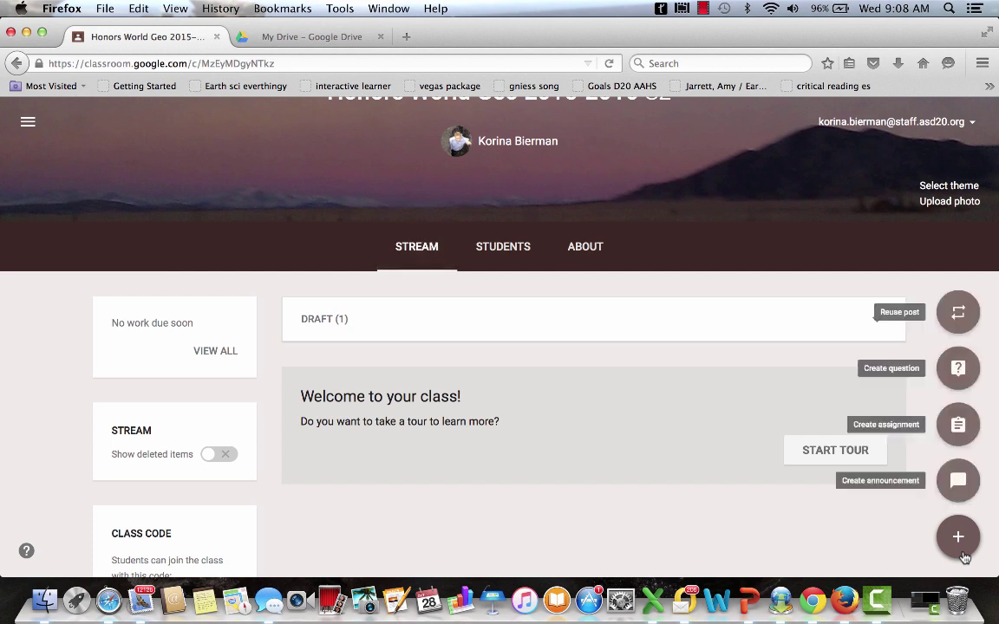
- Start a new assignment titled '001- Introduce Yourself'
{"action": "left_click", "coordinate": [956, 426]}
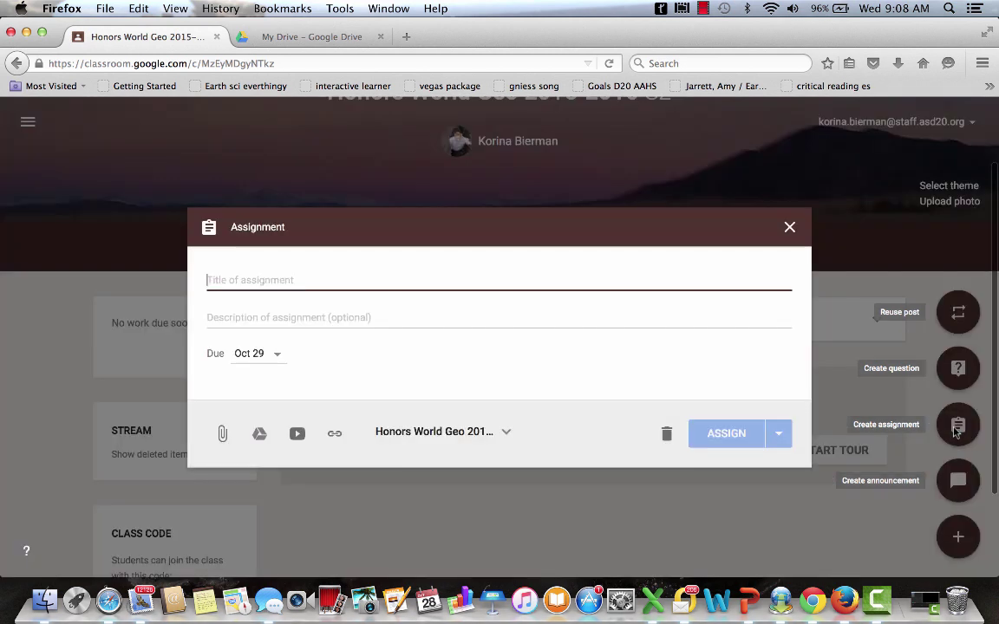
{"action": "left_click", "coordinate": [515, 277]}
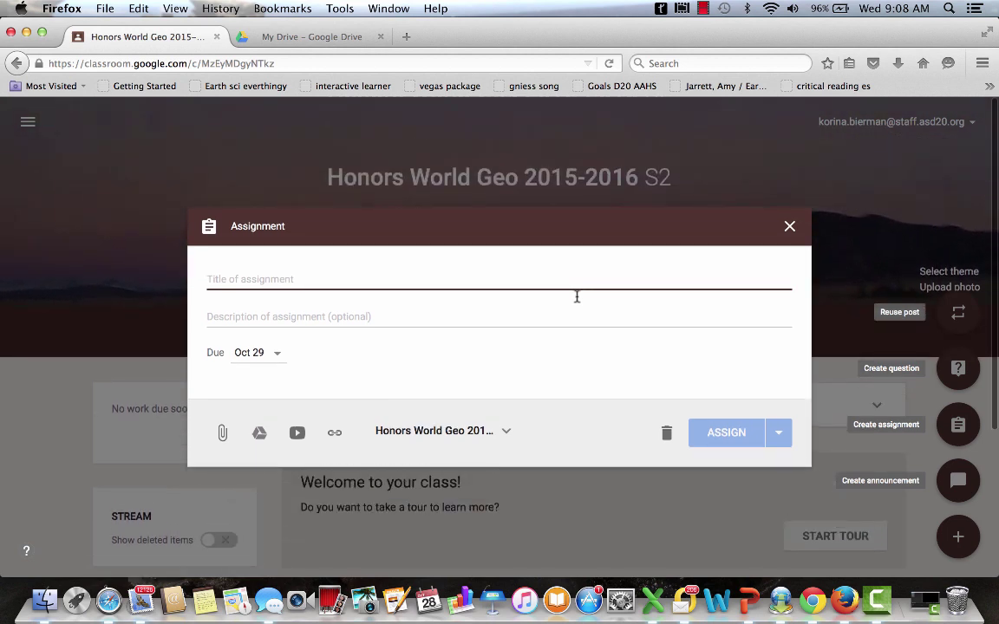
{"action": "scroll", "coordinate": [577, 296], "scroll_direction": "down", "scroll_amount": 5}
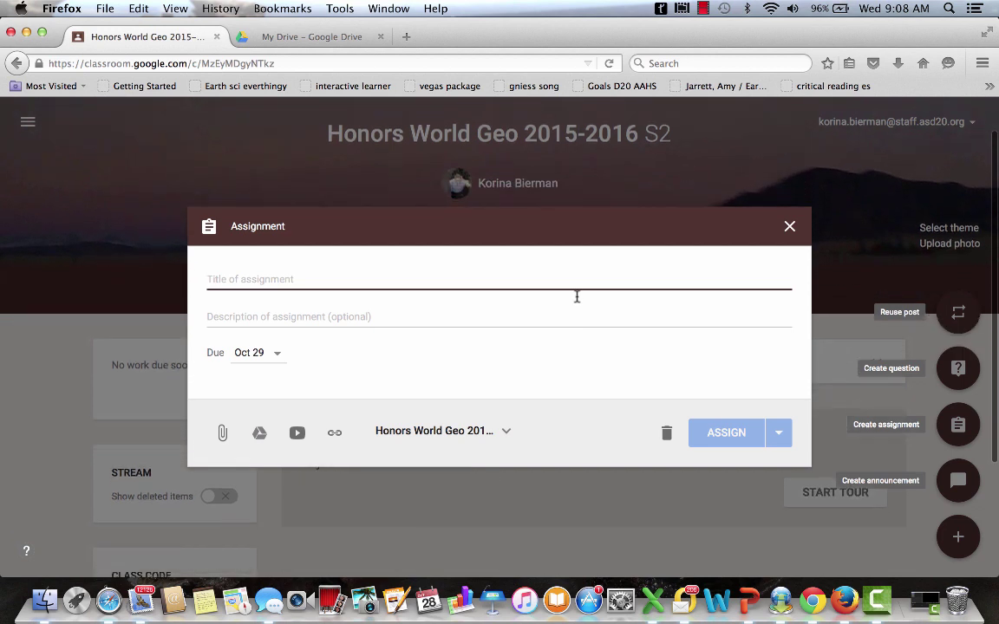
{"action": "scroll", "coordinate": [576, 296], "scroll_direction": "up", "scroll_amount": 5}
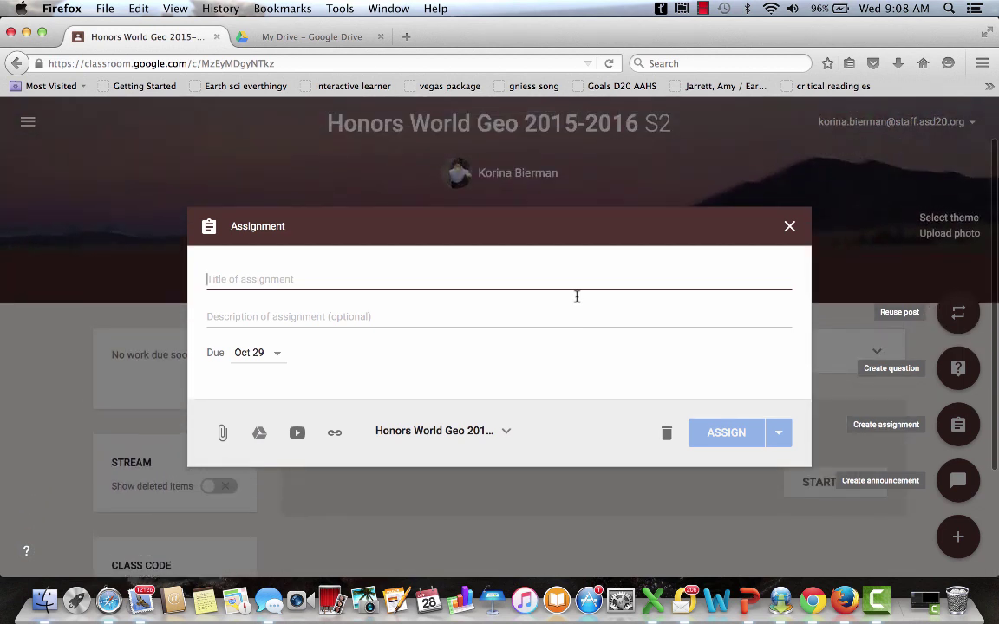
{"action": "scroll", "coordinate": [598, 377], "scroll_direction": "down", "scroll_amount": 5}
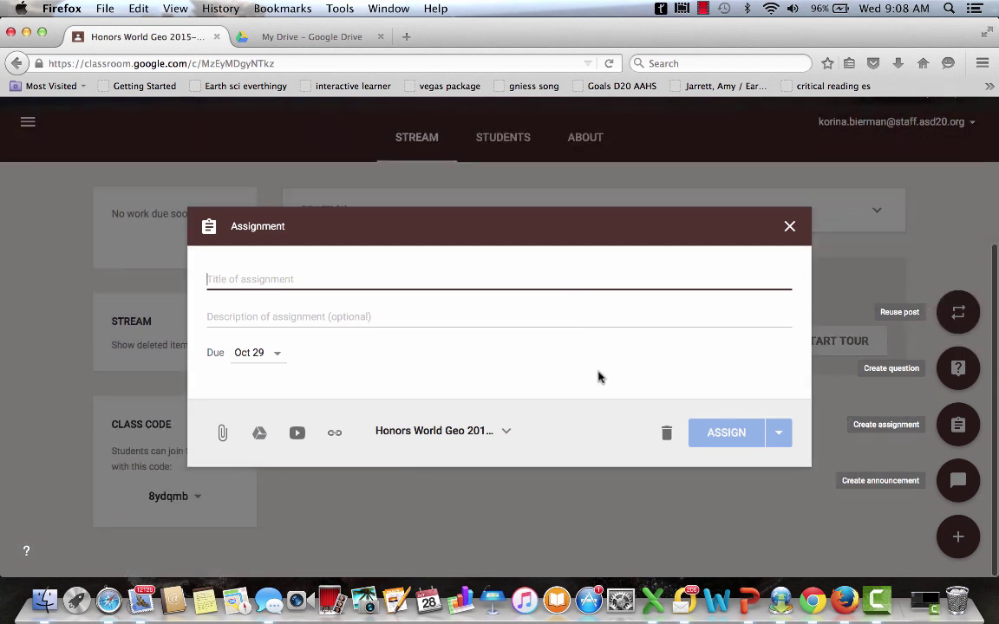
{"action": "type", "text": "001-"}
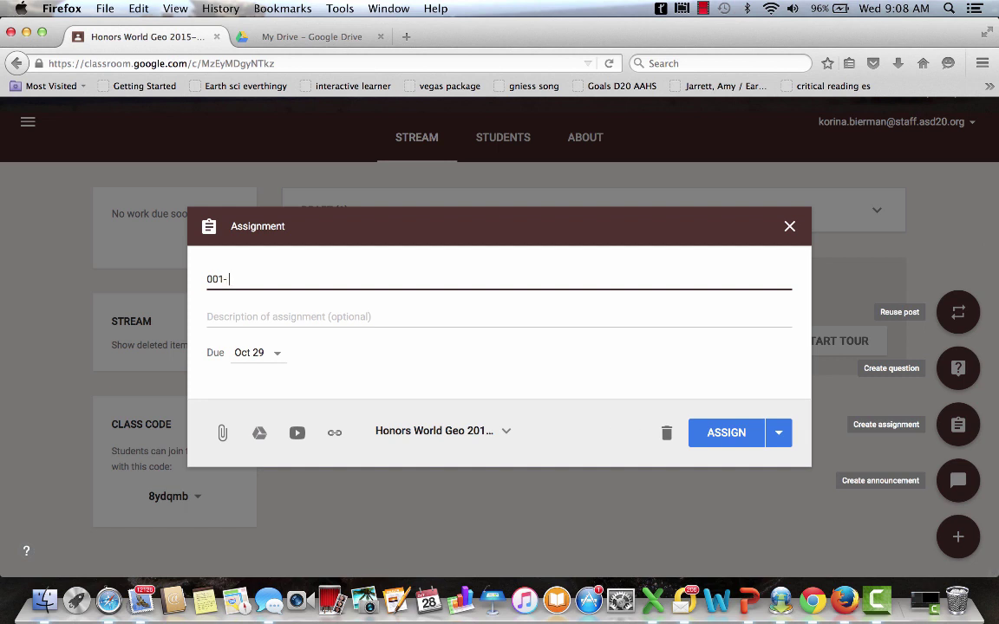
{"action": "type", "text": " Introduce Yourself"}
- Add a description about answering questions about yourself in a Google Doc
{"action": "left_click", "coordinate": [207, 316]}
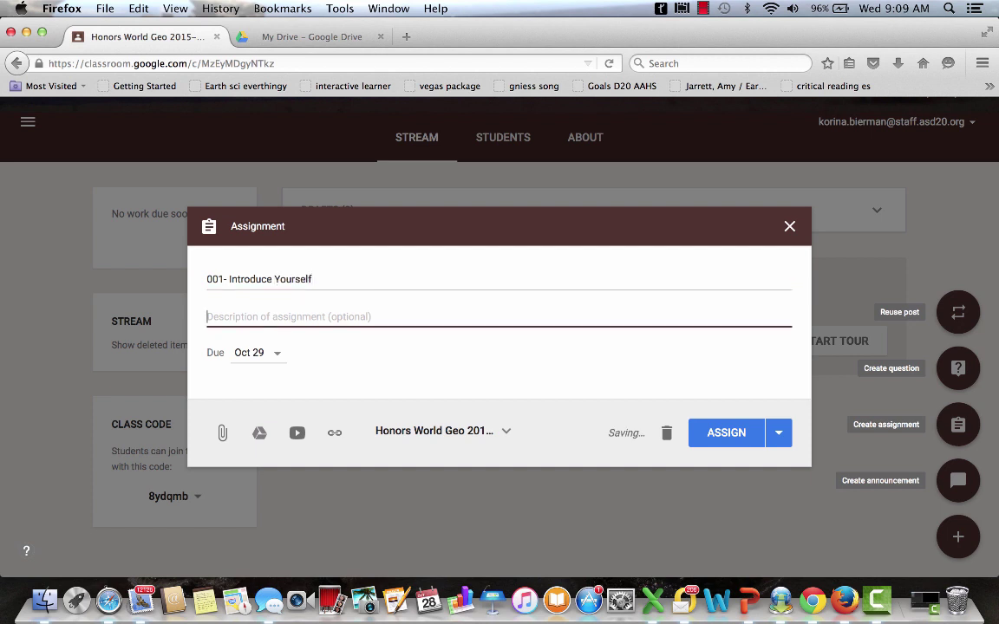
{"action": "type", "text": "You will answer the questio"}
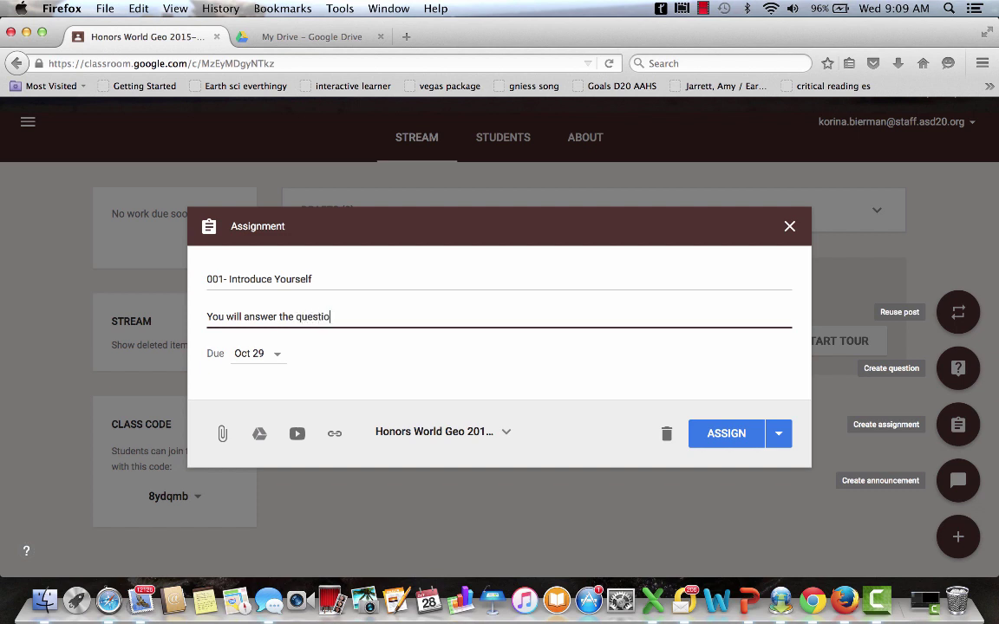
{"action": "type", "text": "ns about yourself i"}
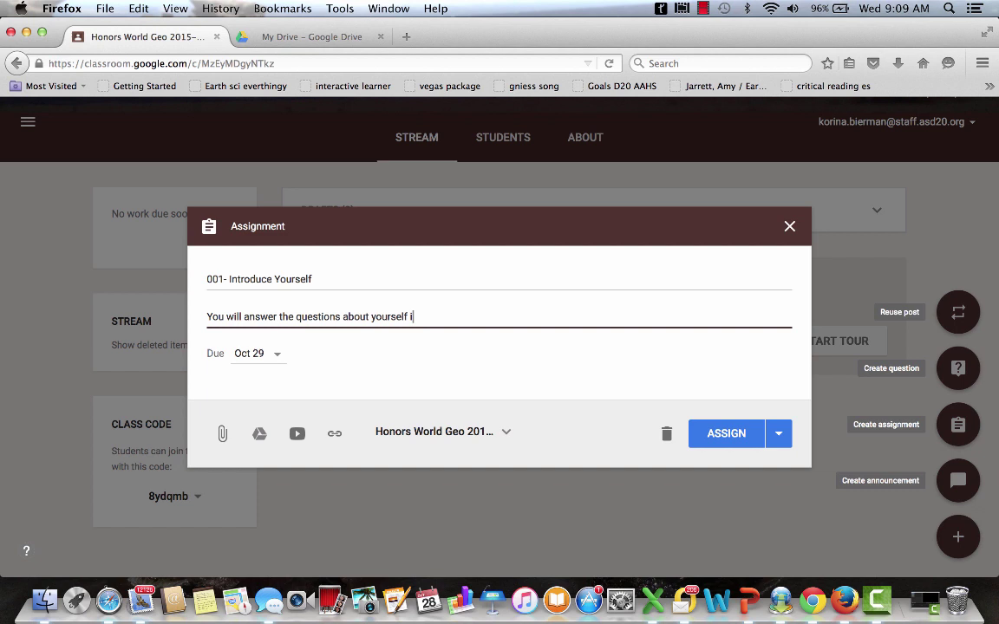
{"action": "type", "text": "n a google docs."}
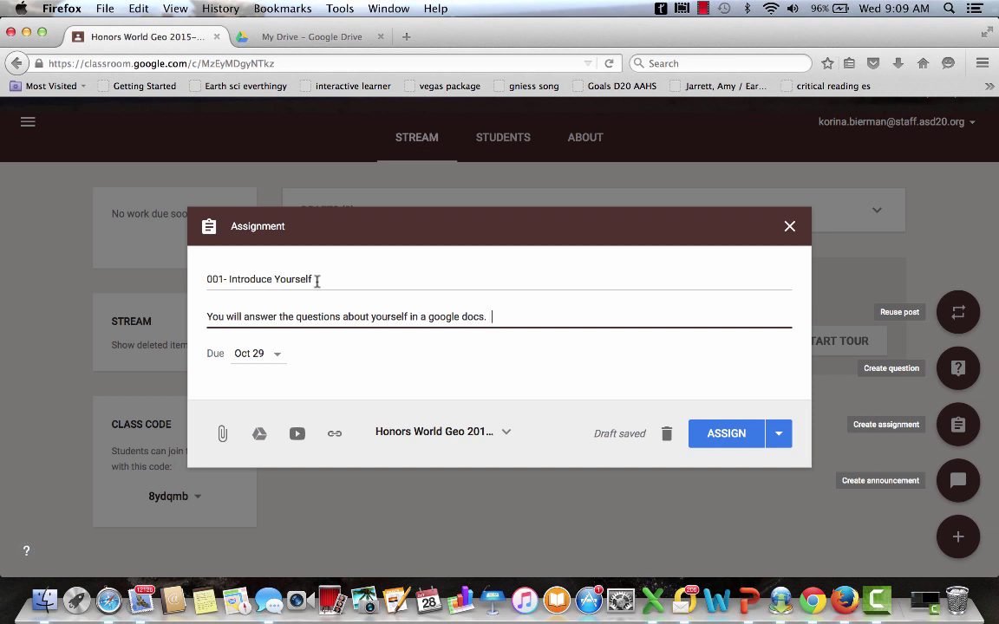
- Set the assignment's due date to October 30
{"action": "left_click", "coordinate": [269, 354]}
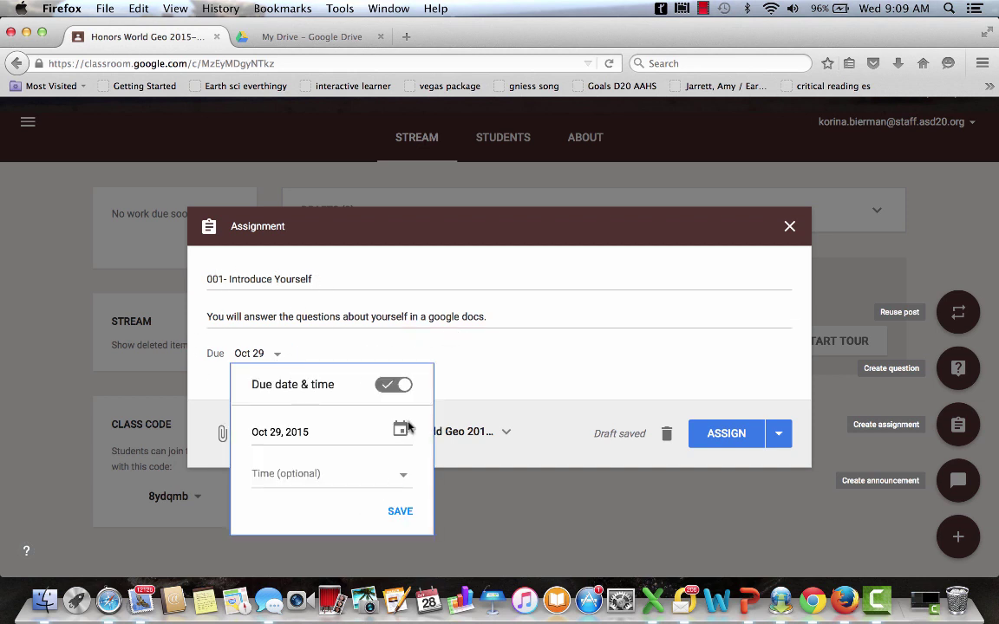
{"action": "left_click", "coordinate": [403, 387]}
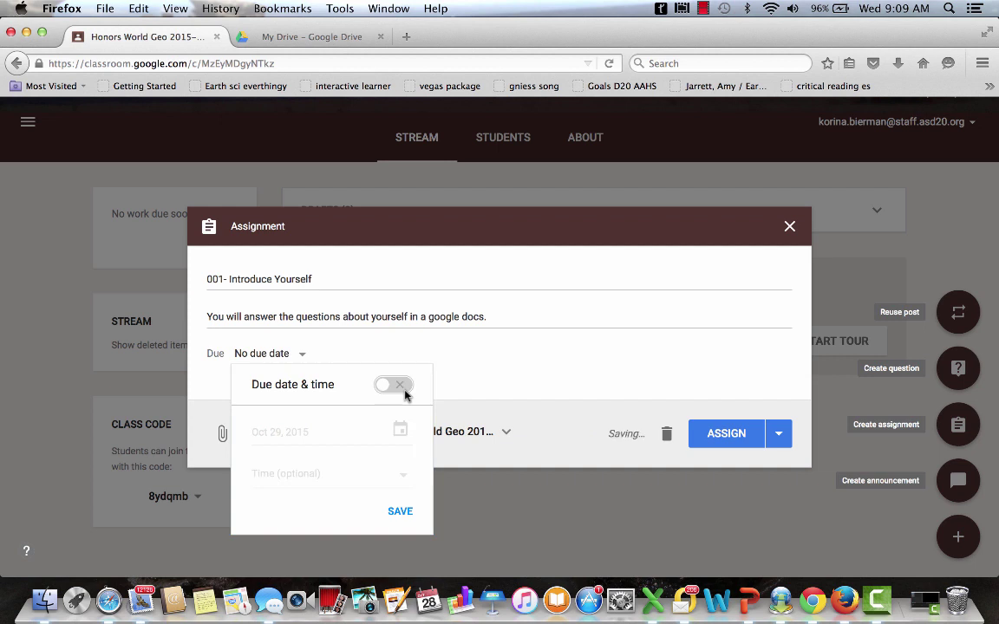
{"action": "left_click", "coordinate": [403, 387]}
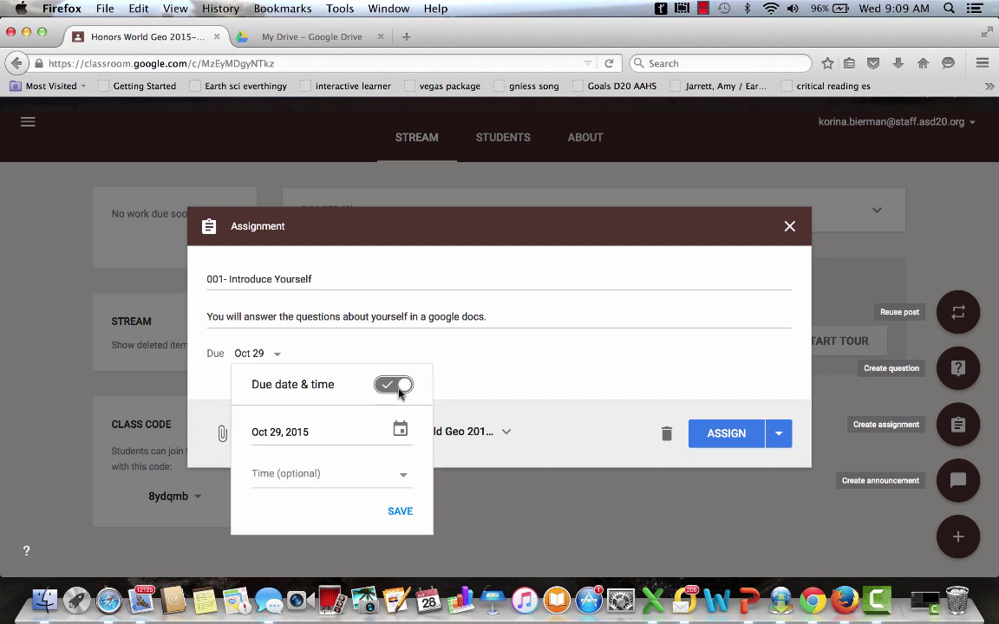
{"action": "left_click", "coordinate": [400, 430]}
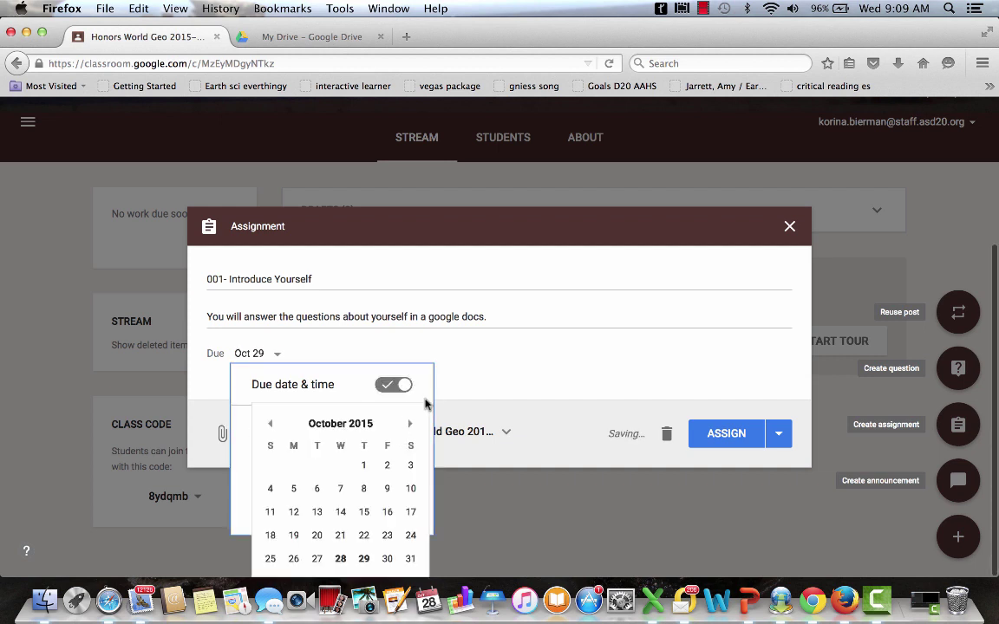
{"action": "left_click", "coordinate": [386, 558]}
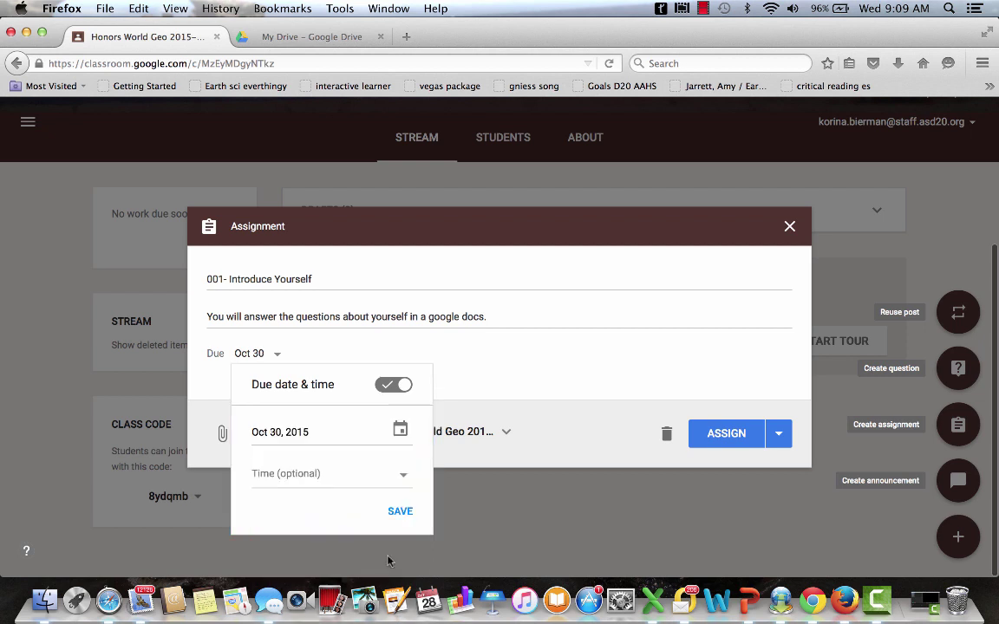
- Set the due time to 1:45 AM and save the due settings
{"action": "left_click", "coordinate": [394, 476]}
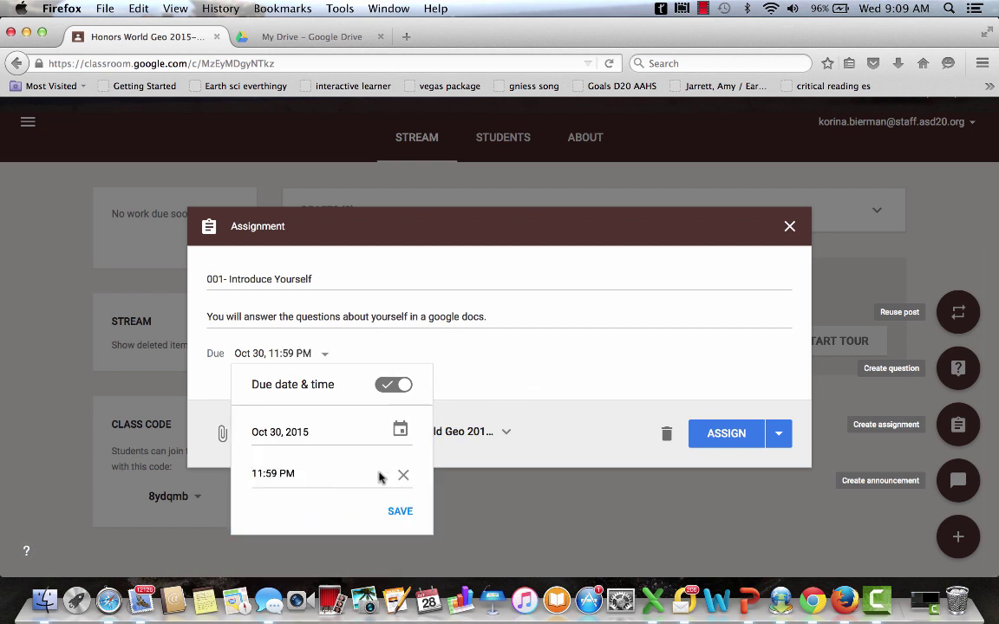
{"action": "left_click", "coordinate": [306, 475]}
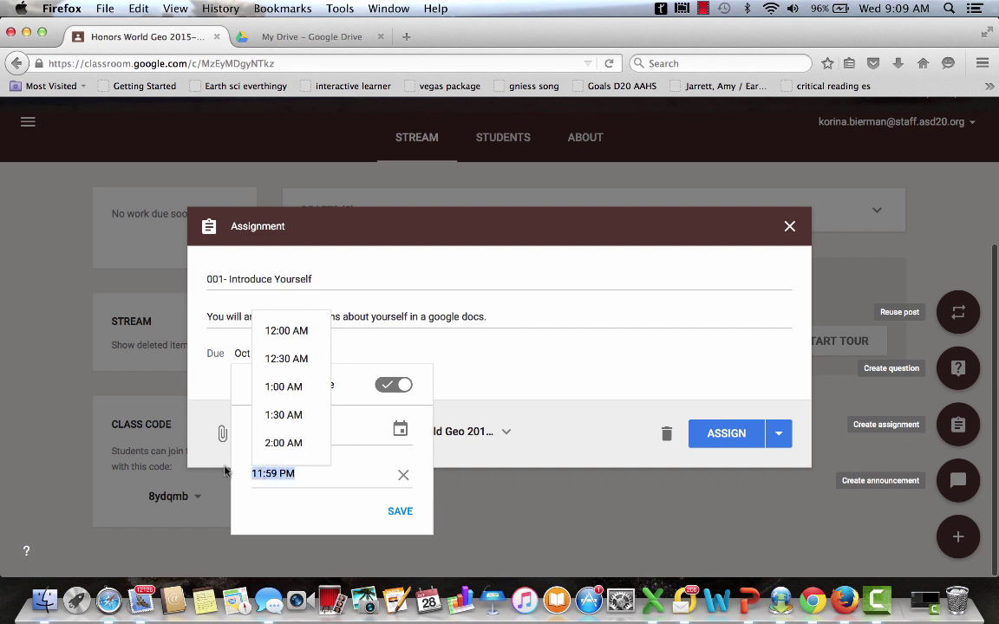
{"action": "left_click", "coordinate": [281, 414]}
{"action": "left_click", "coordinate": [271, 475]}
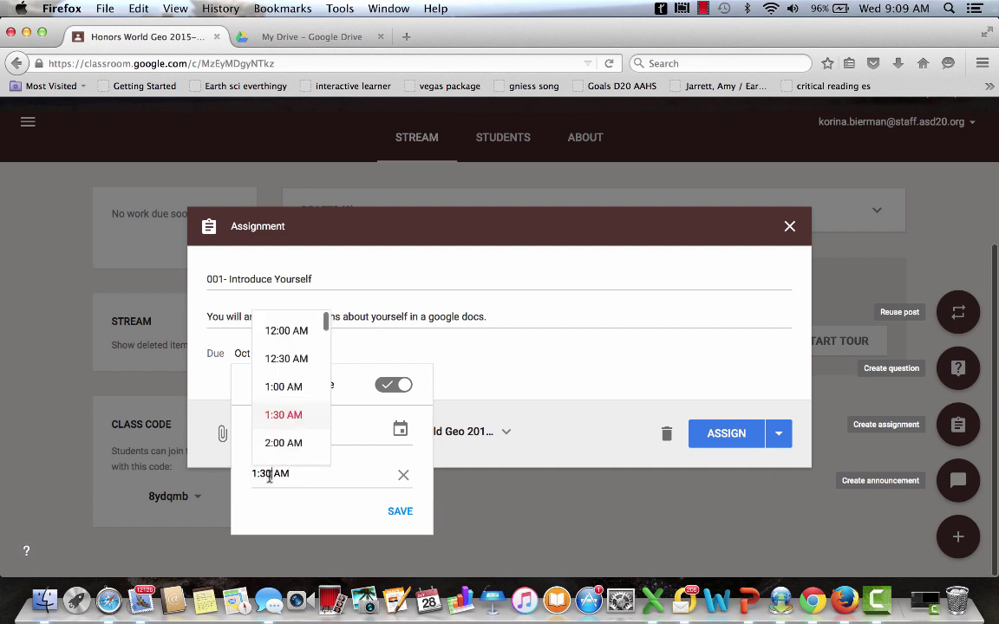
{"action": "key", "text": "BackSpace"}
{"action": "key", "text": "BackSpace"}
{"action": "key", "text": "BackSpace"}
{"action": "type", "text": "45"}
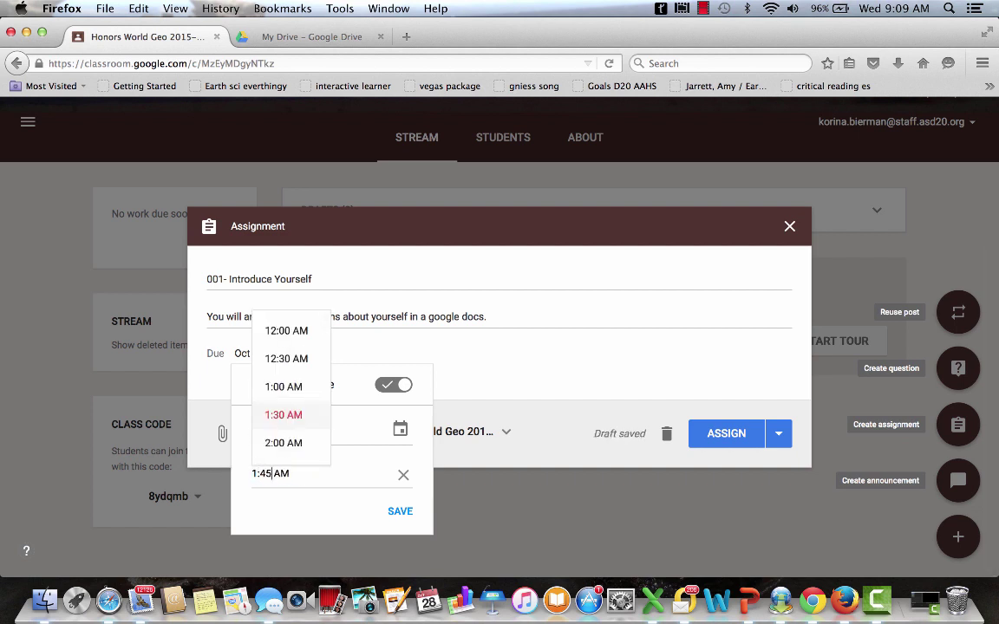
{"action": "left_click", "coordinate": [329, 500]}
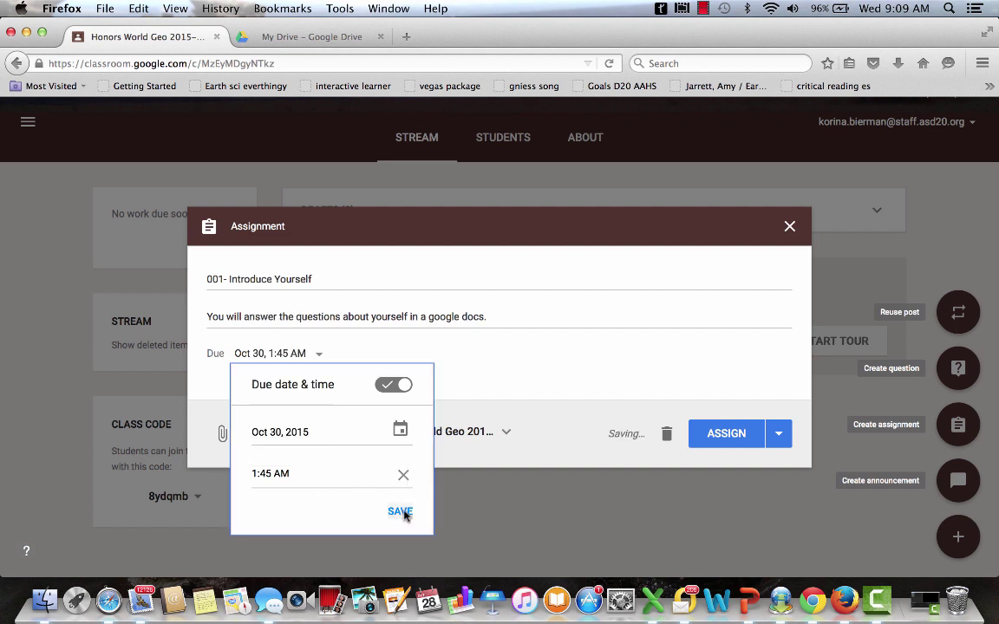
{"action": "left_click", "coordinate": [401, 513]}
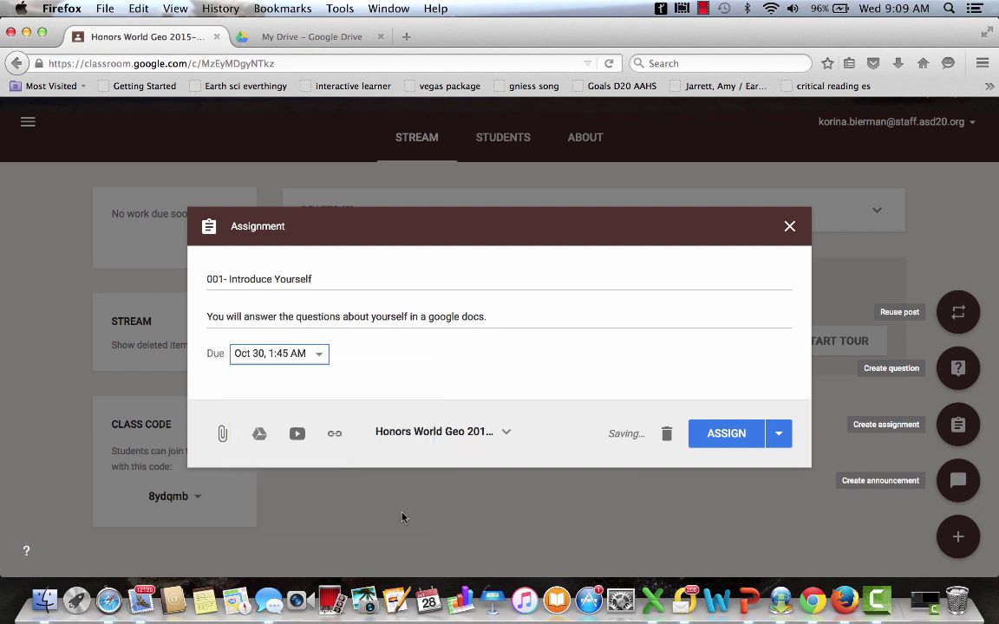
- Post to Honors World Geo and PD Day! only, leaving Digital Citizenship unchecked
{"action": "left_click", "coordinate": [495, 432]}
{"action": "left_click", "coordinate": [556, 417]}
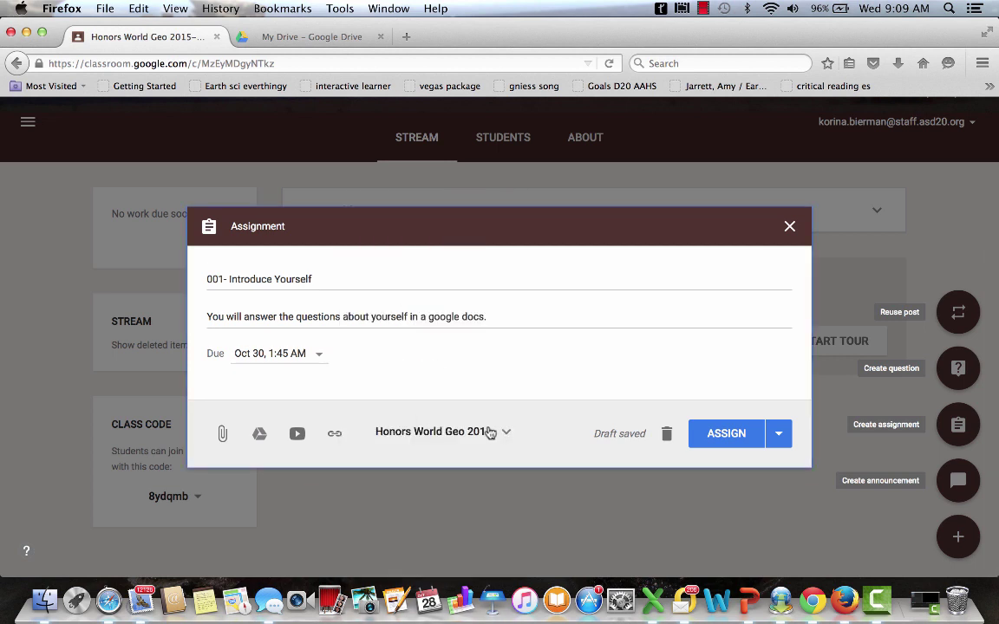
{"action": "left_click", "coordinate": [487, 433]}
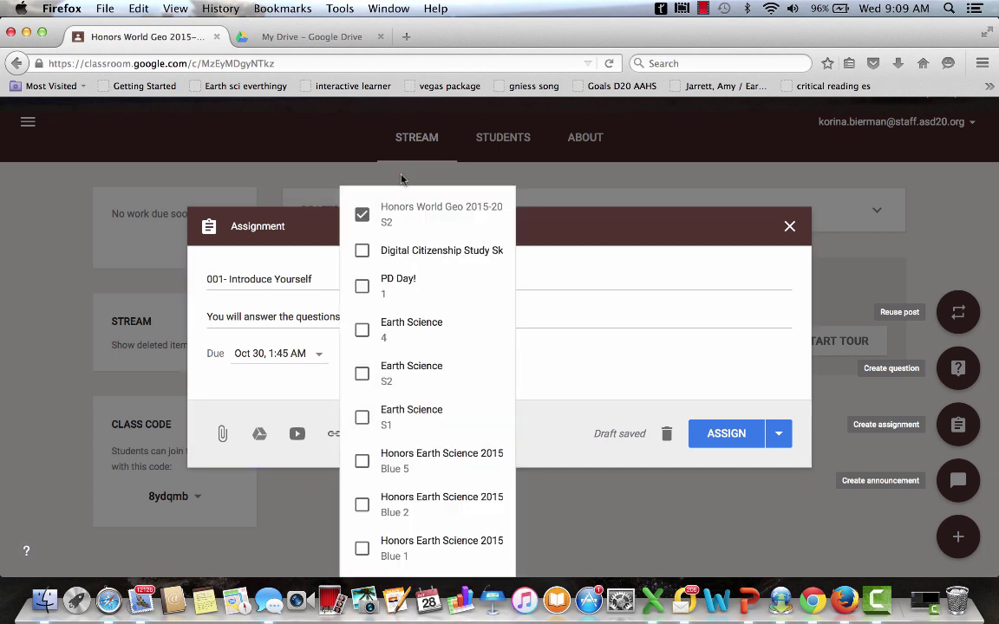
{"action": "left_click", "coordinate": [388, 252]}
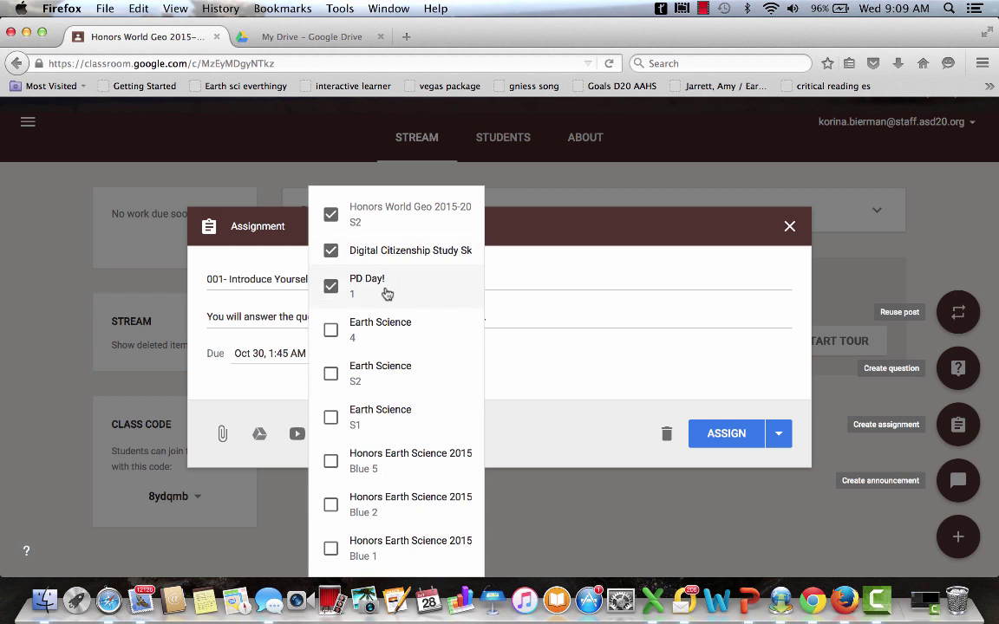
{"action": "left_click", "coordinate": [322, 239]}
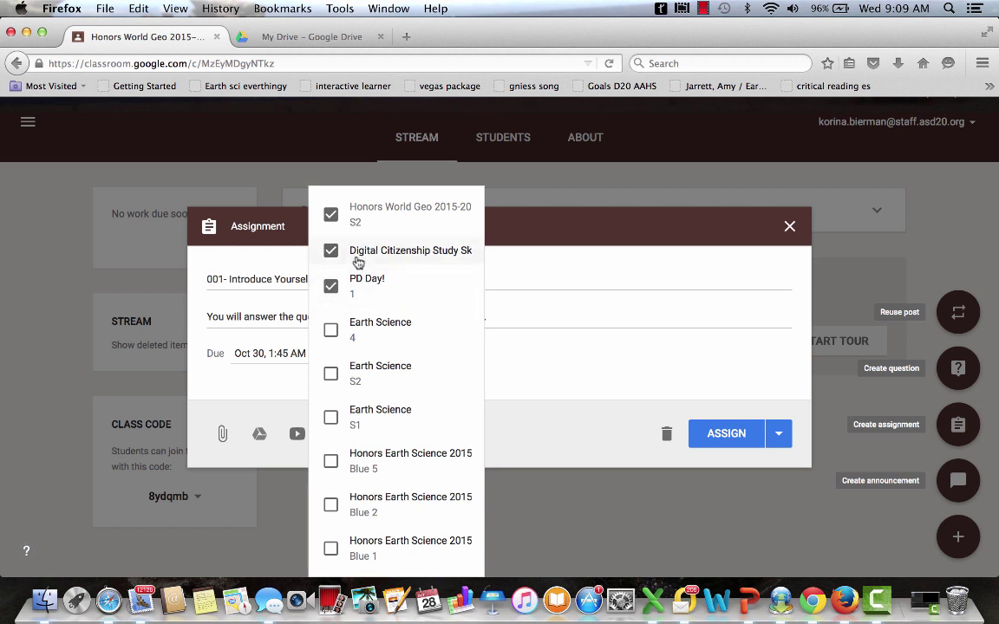
{"action": "left_click", "coordinate": [555, 394]}
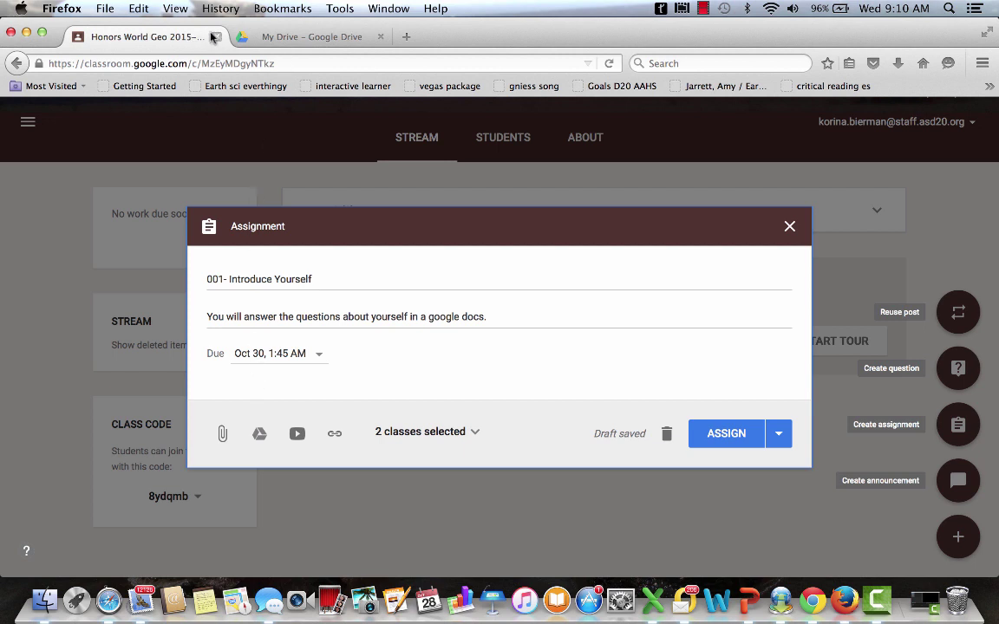
- Go to the Google homepage in a new tab and open Google Drive
{"action": "left_click", "coordinate": [278, 38]}
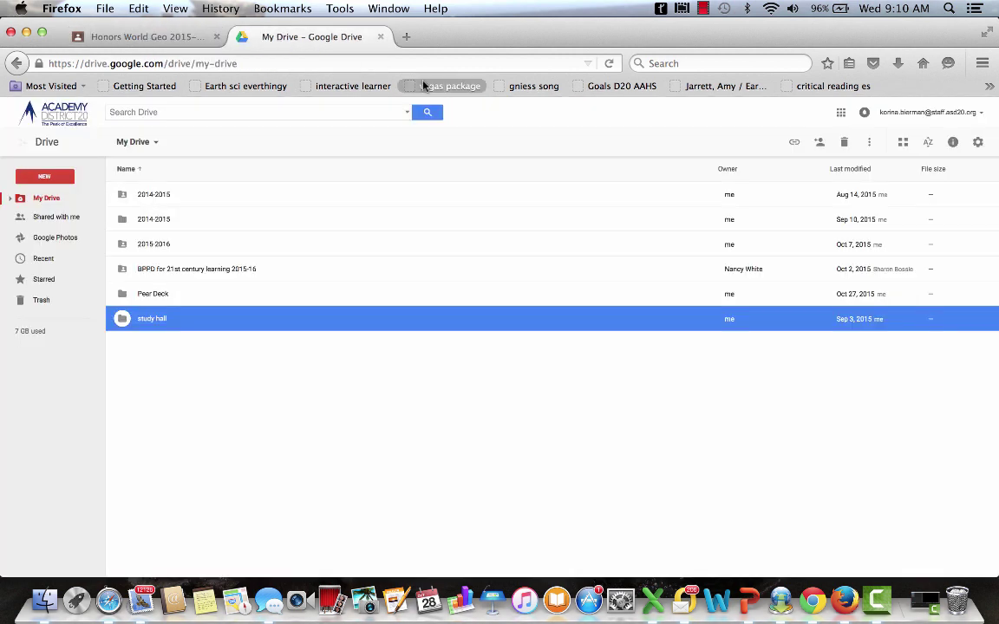
{"action": "left_click", "coordinate": [523, 63]}
{"action": "type", "text": "www.google.com/"}
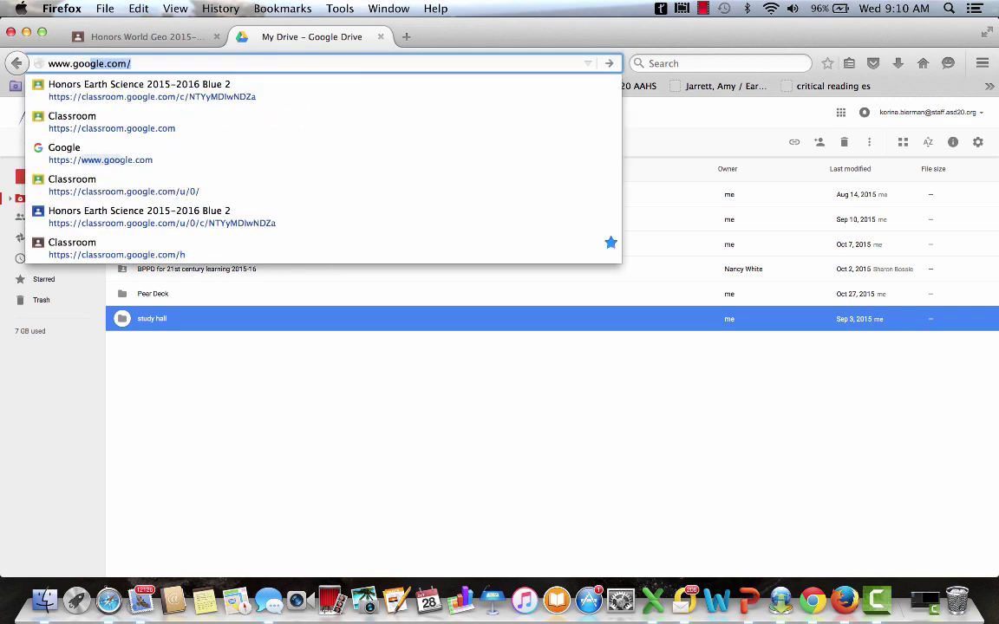
{"action": "key", "text": "Return"}
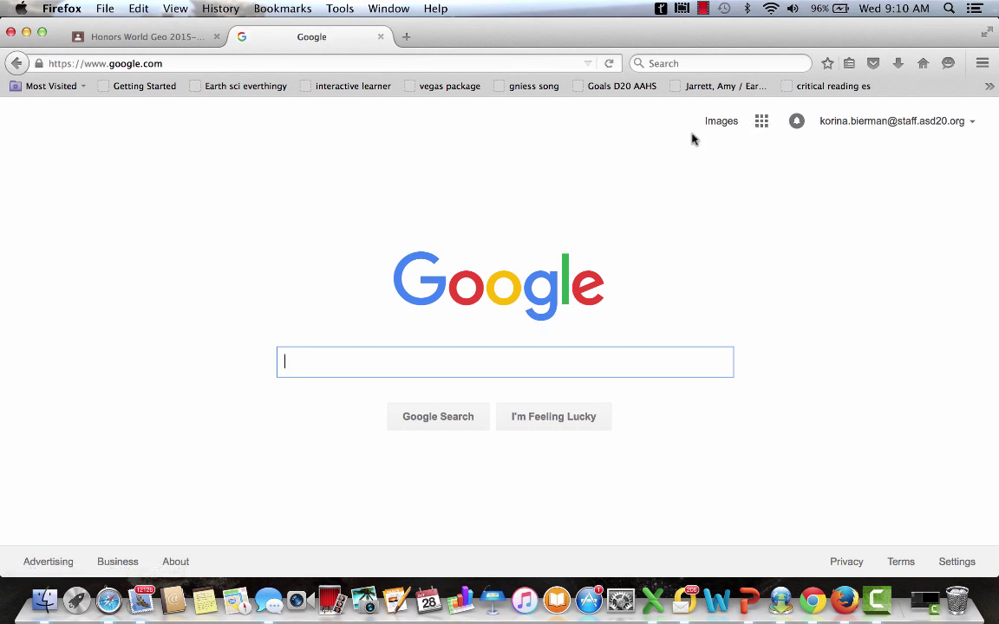
{"action": "left_click", "coordinate": [761, 122]}
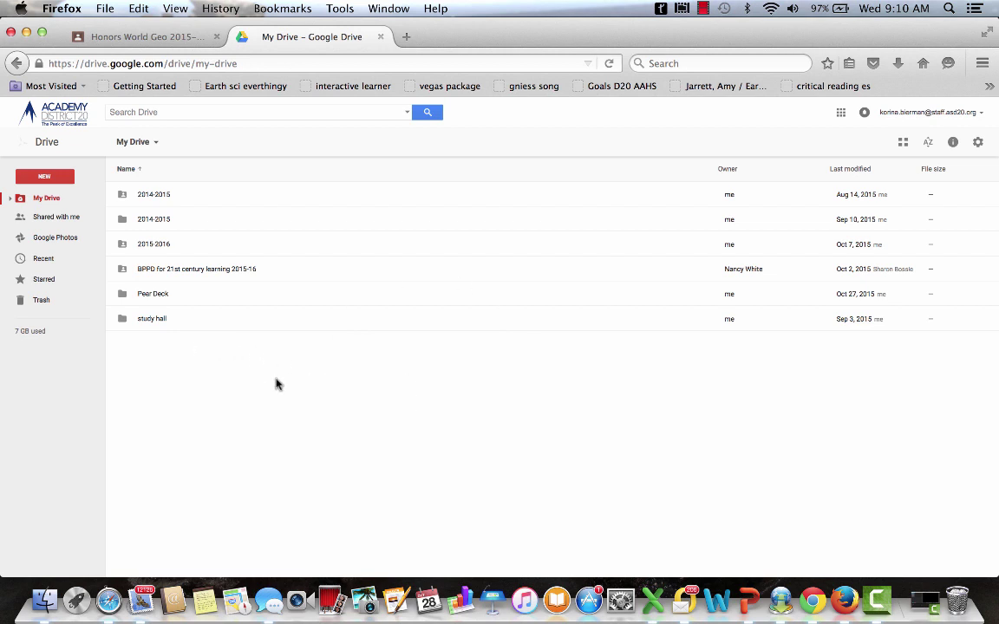
- Create a new Google Doc and start titling it 'Introduce yourself assignment'
{"action": "left_click", "coordinate": [42, 176]}
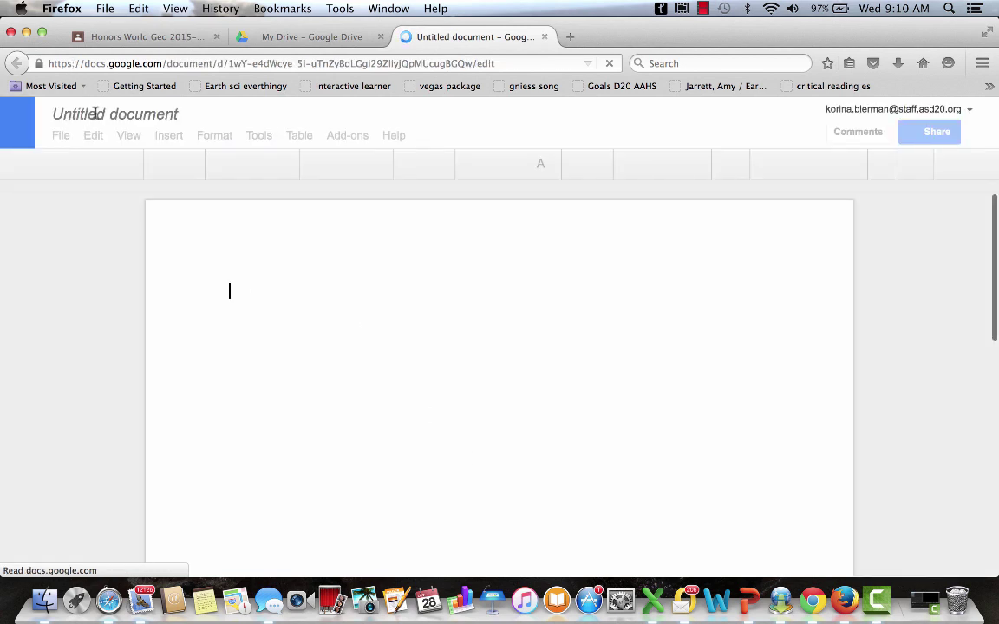
{"action": "left_click", "coordinate": [95, 113]}
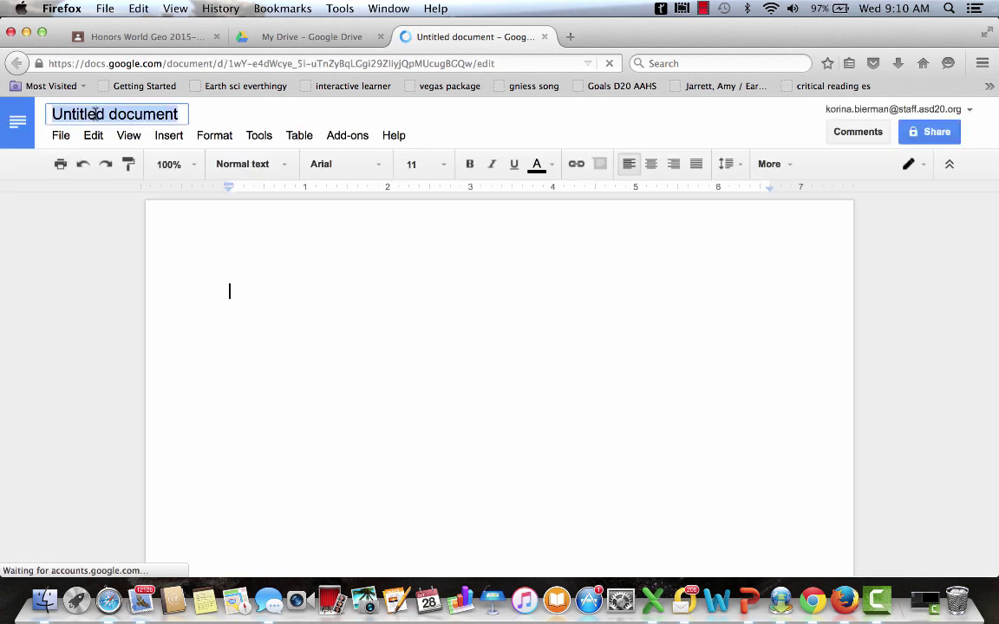
{"action": "left_click", "coordinate": [99, 114]}
{"action": "type", "text": "n"}
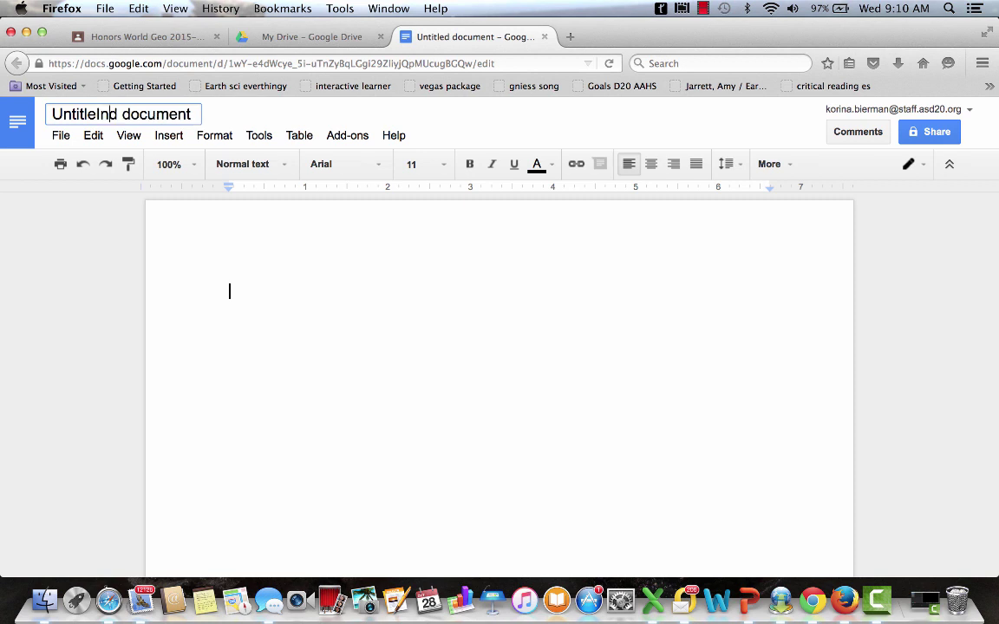
{"action": "type", "text": "troduce you"}
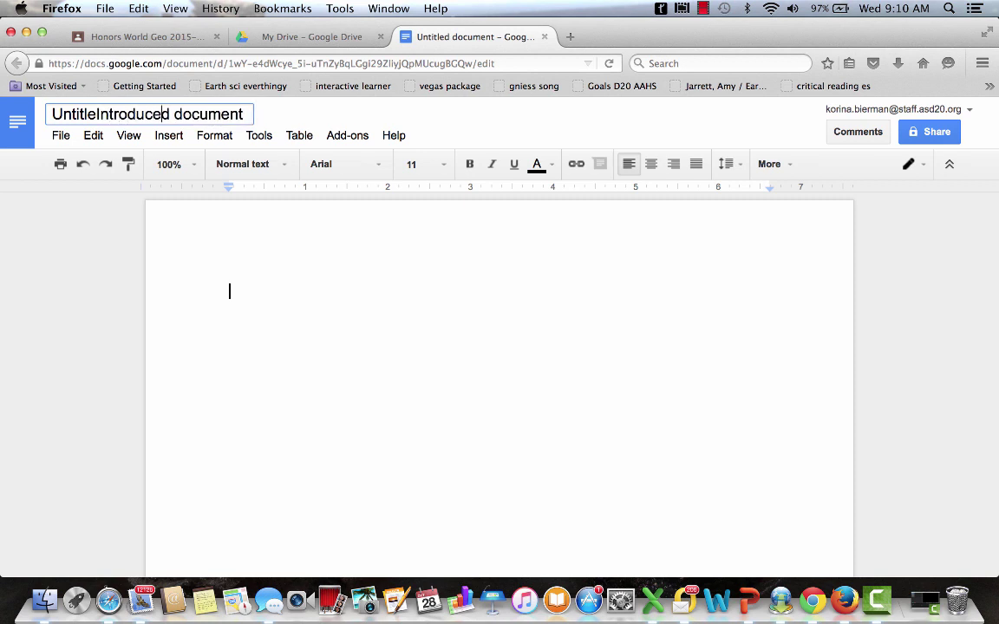
{"action": "type", "text": "rself ass"}
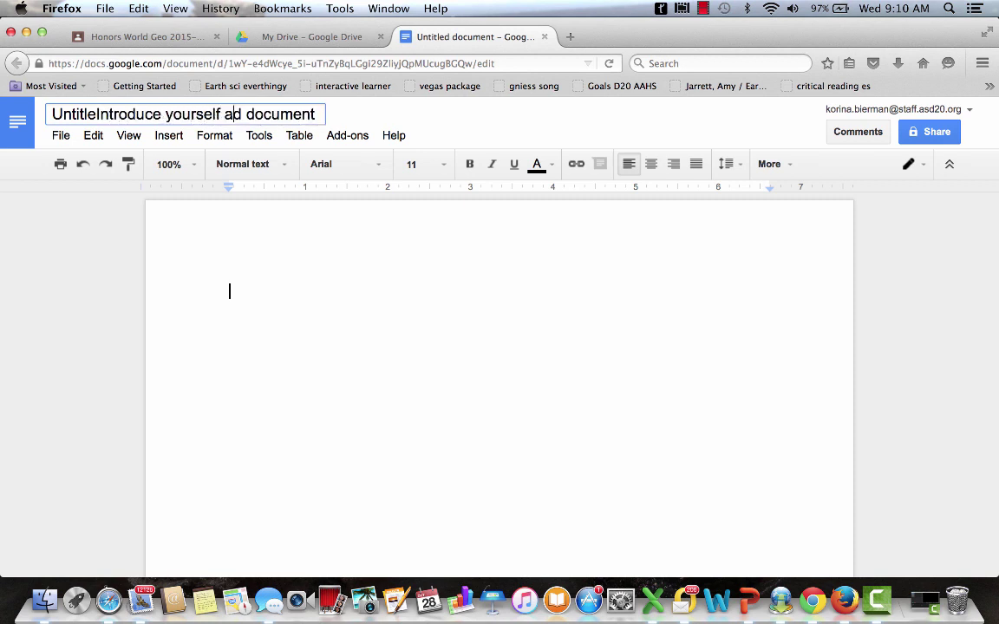
{"action": "type", "text": "ignment"}
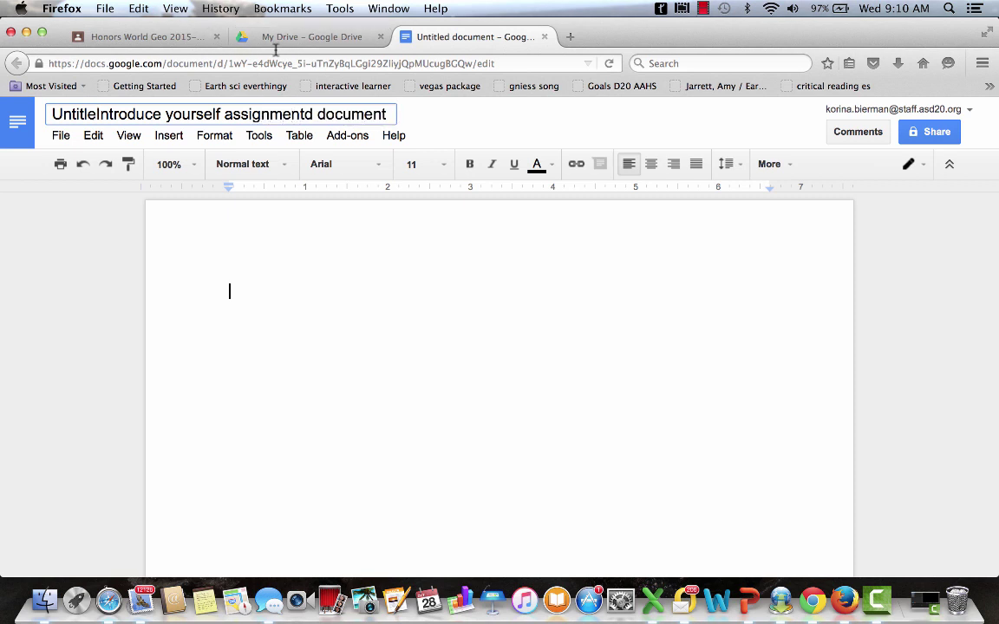
- Clean up the Doc title so it reads '001- Introduce yourself assignment'
{"action": "left_click", "coordinate": [388, 113]}
{"action": "key", "text": "BackSpace"}
{"action": "key", "text": "BackSpace"}
{"action": "key", "text": "BackSpace"}
{"action": "key", "text": "BackSpace"}
{"action": "key", "text": "BackSpace"}
{"action": "key", "text": "BackSpace"}
{"action": "key", "text": "BackSpace"}
{"action": "key", "text": "BackSpace"}
{"action": "key", "text": "BackSpace"}
{"action": "key", "text": "BackSpace"}
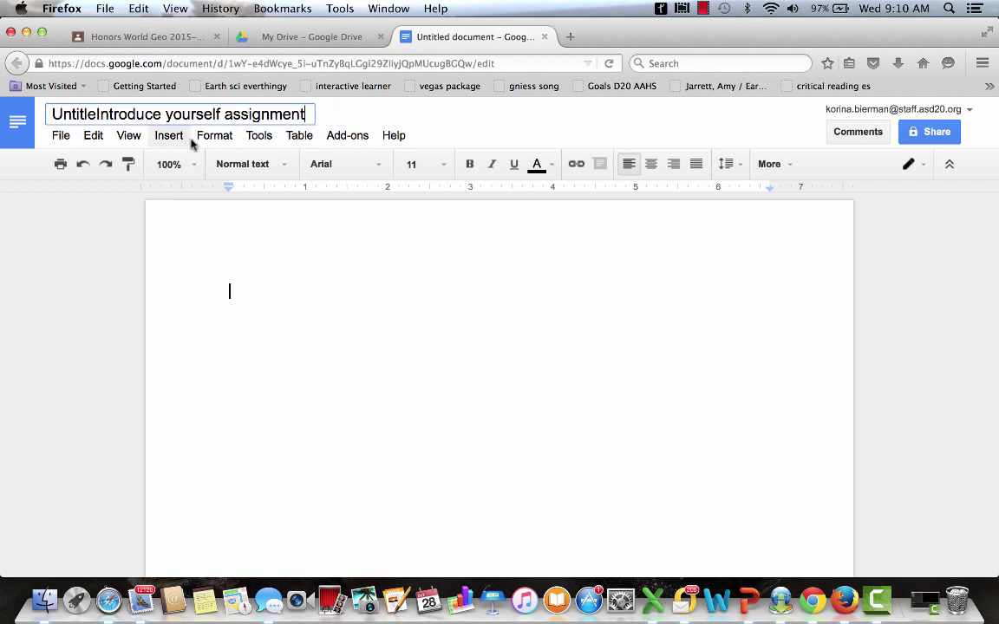
{"action": "left_click", "coordinate": [96, 115]}
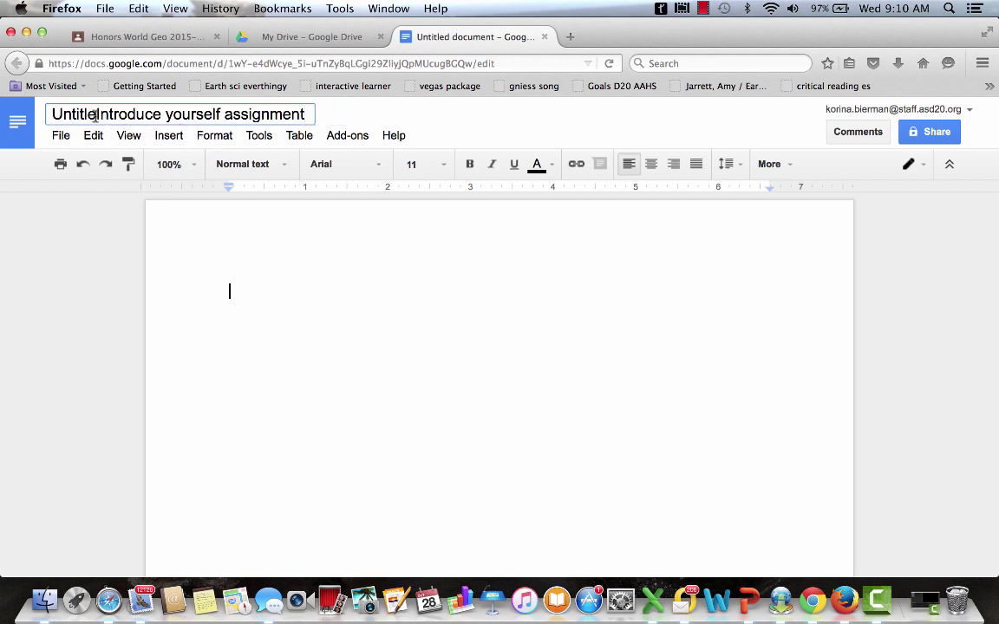
{"action": "key", "text": "BackSpace"}
{"action": "key", "text": "BackSpace"}
{"action": "key", "text": "BackSpace"}
{"action": "key", "text": "BackSpace"}
{"action": "key", "text": "BackSpace"}
{"action": "key", "text": "BackSpace"}
{"action": "key", "text": "BackSpace"}
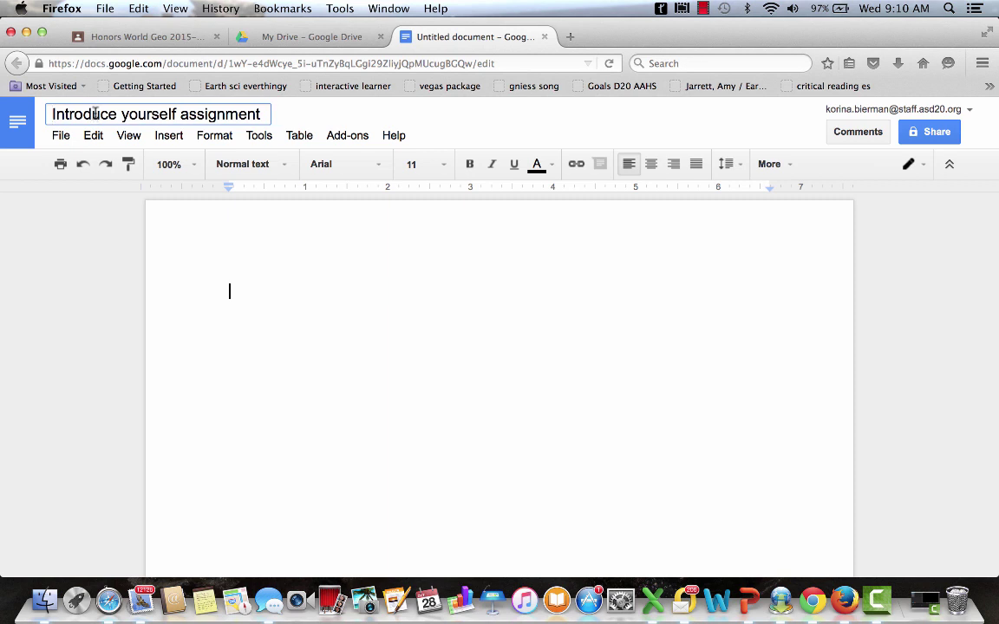
{"action": "left_click", "coordinate": [85, 37]}
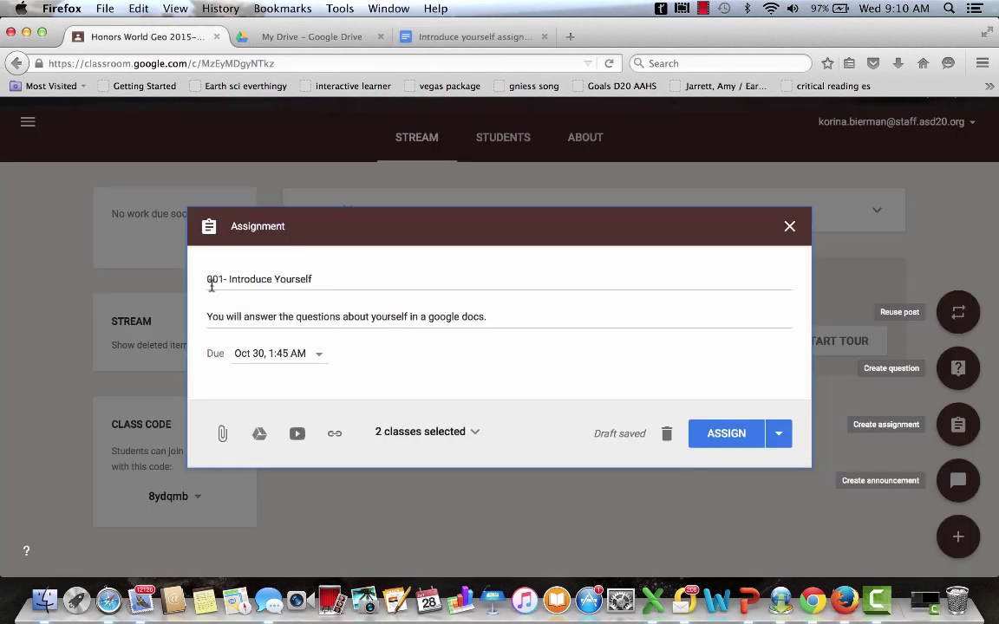
{"action": "left_click", "coordinate": [480, 43]}
{"action": "type", "text": "0"}
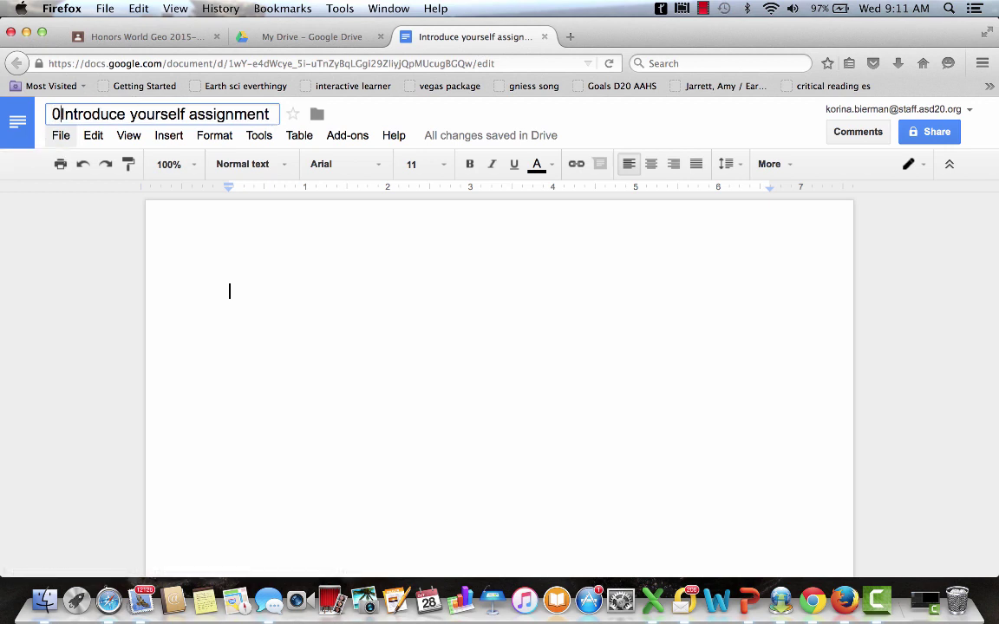
{"action": "type", "text": "01-"}
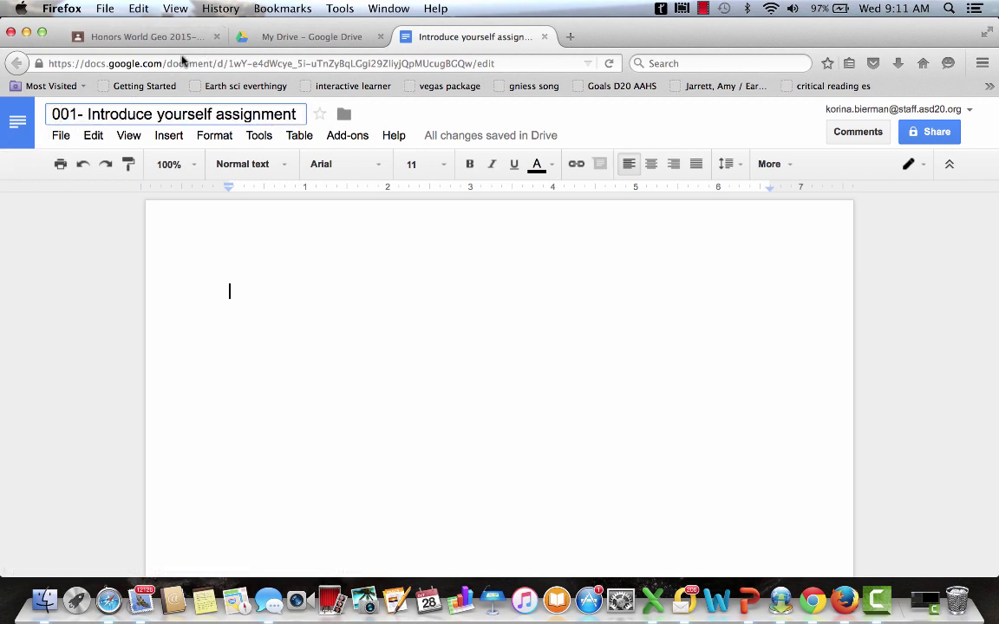
{"action": "left_click", "coordinate": [182, 59]}
{"action": "left_click", "coordinate": [266, 358]}
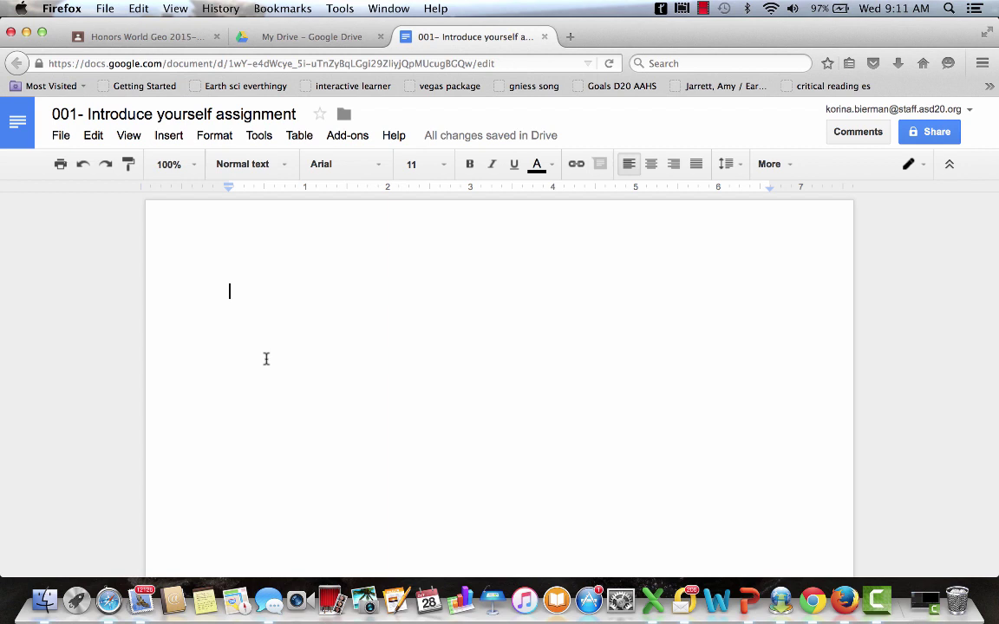
- Type questions on legal name, nickname and million-dollar vacation, correcting 'nick name' to 'nickname'
{"action": "type", "text": "1."}
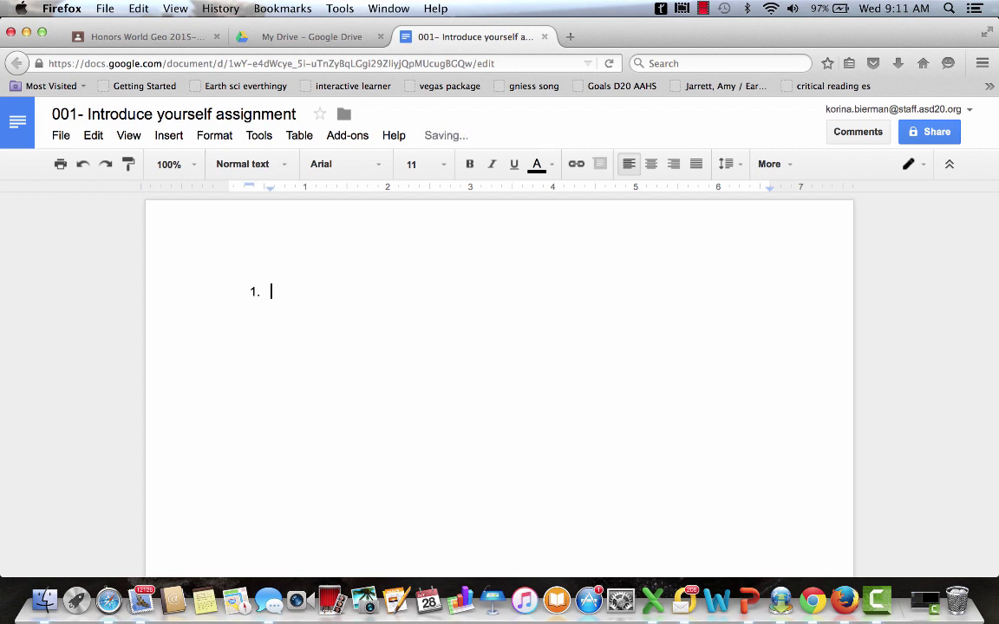
{"action": "type", "text": " What is your le"}
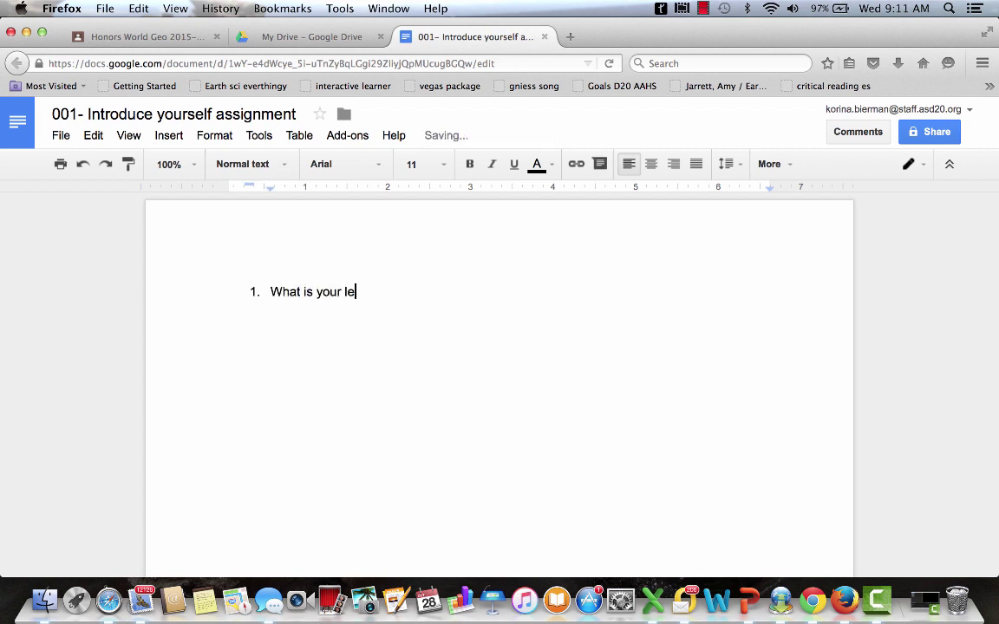
{"action": "type", "text": "gan"}
{"action": "type", "text": " name?"}
{"action": "key", "text": "Return"}
{"action": "key", "text": "Return"}
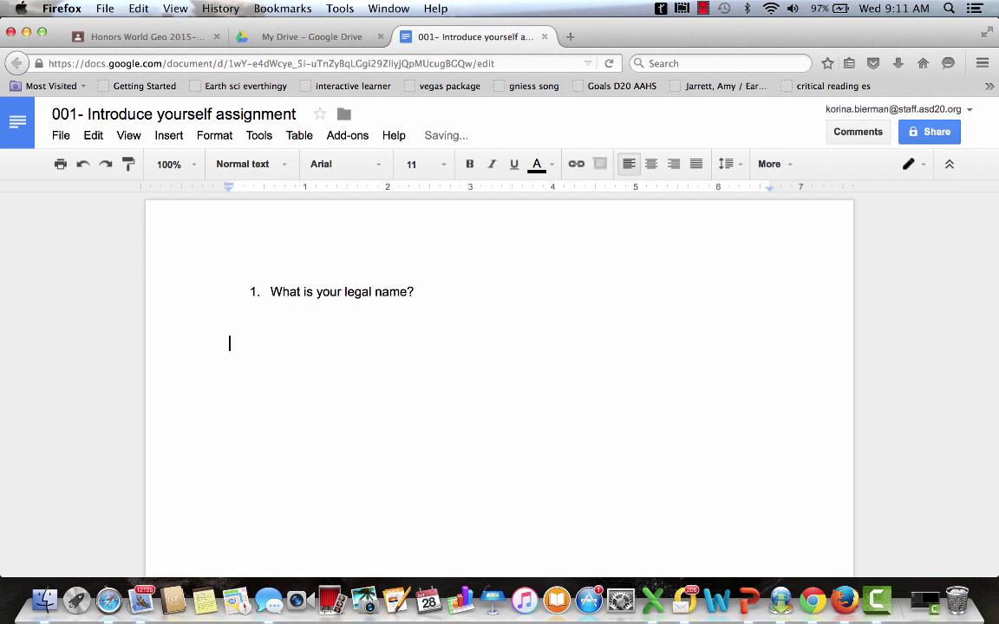
{"action": "type", "text": "2. What i"}
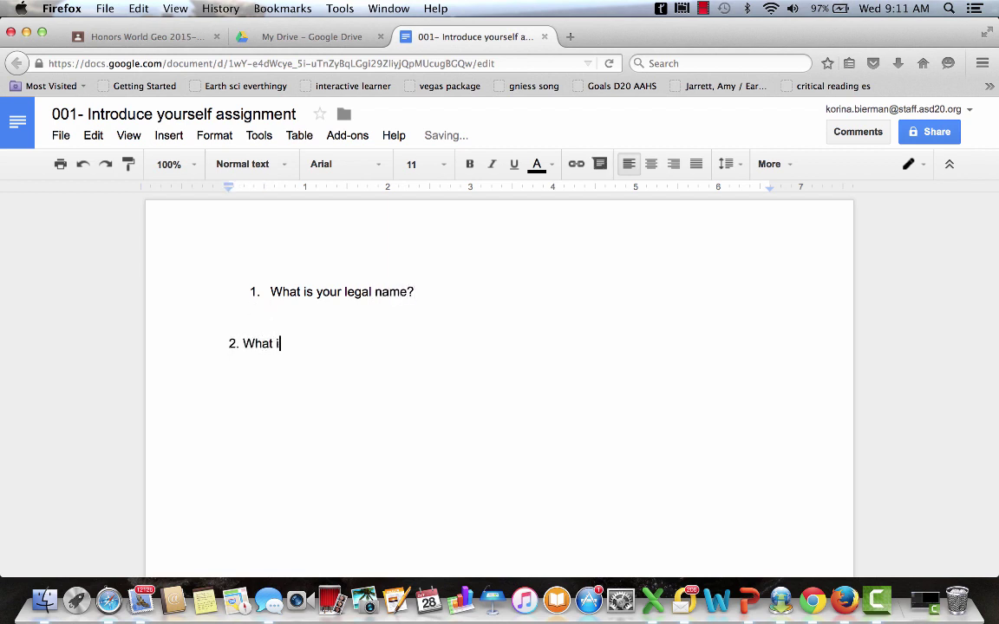
{"action": "type", "text": "s your nick name?"}
{"action": "key", "text": "Return"}
{"action": "key", "text": "Return"}
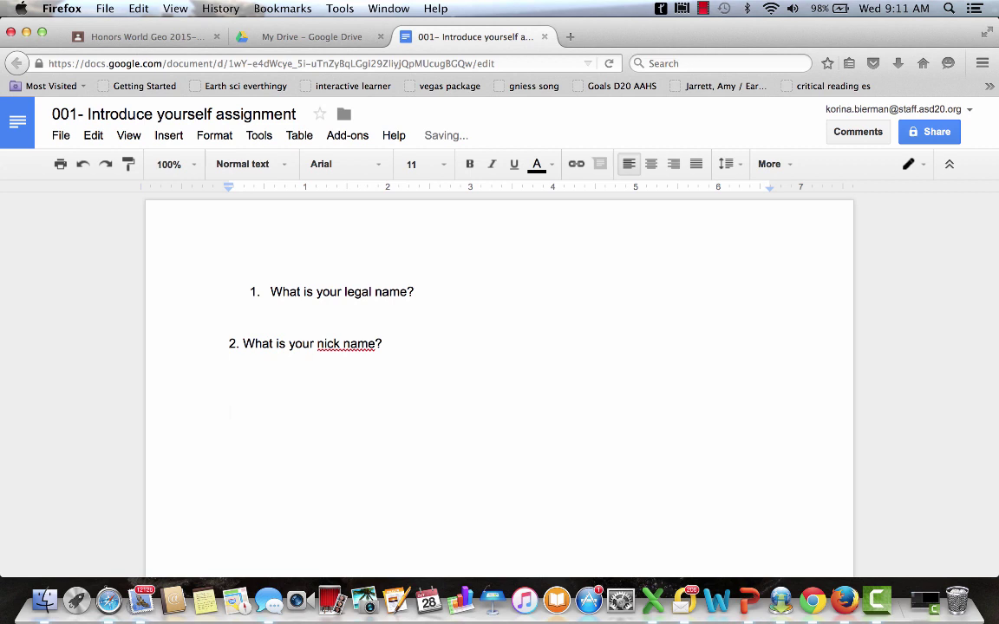
{"action": "type", "text": "3. Where wh"}
{"action": "key", "text": "BackSpace"}
{"action": "type", "text": "oul"}
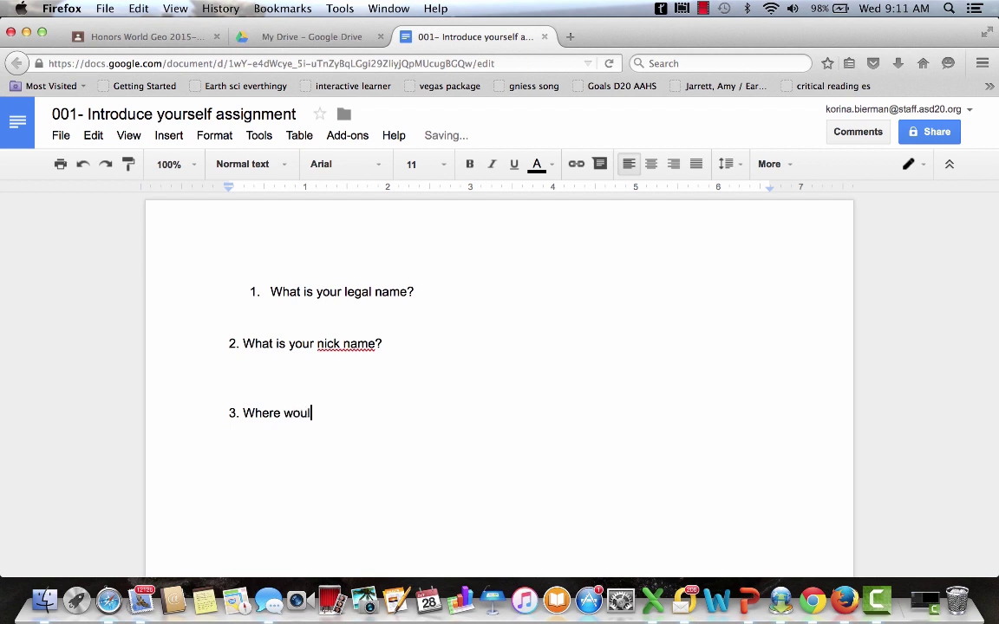
{"action": "type", "text": "d you vacation if you had a million dollars?"}
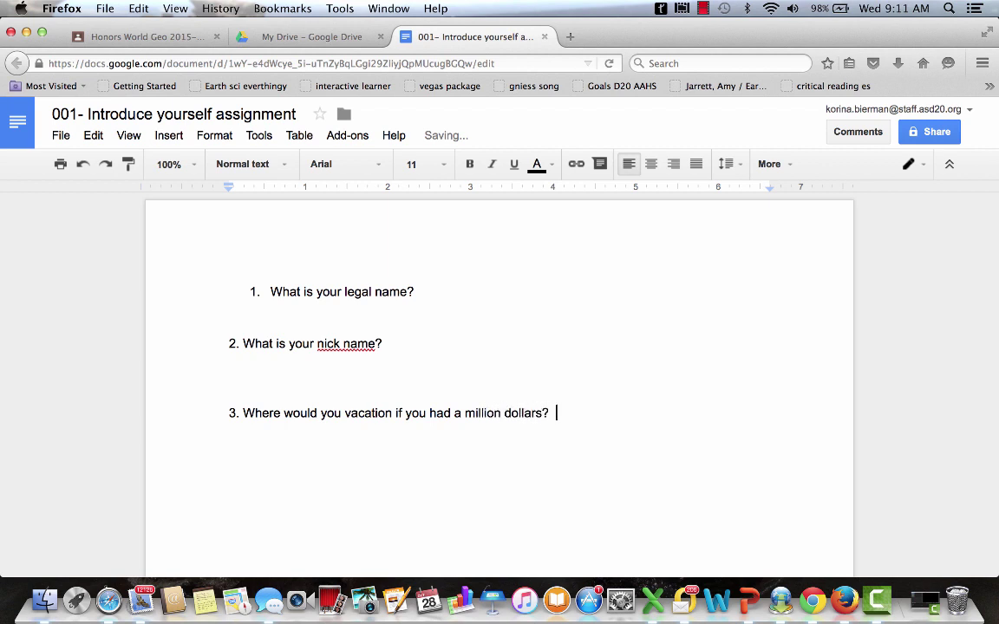
{"action": "type", "text": "Wh"}
{"action": "right_click", "coordinate": [353, 343]}
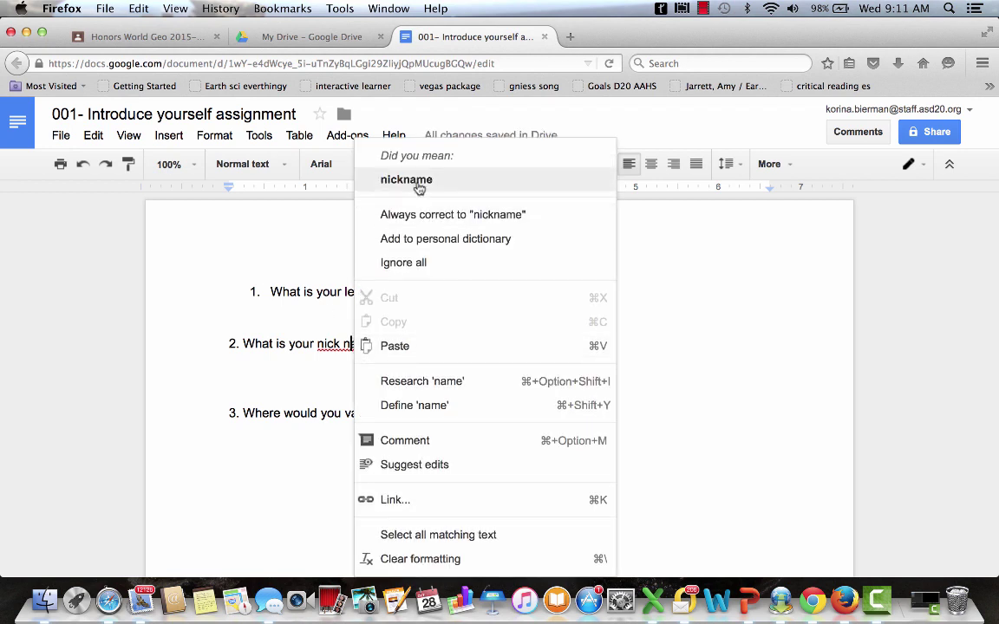
{"action": "left_click", "coordinate": [394, 117]}
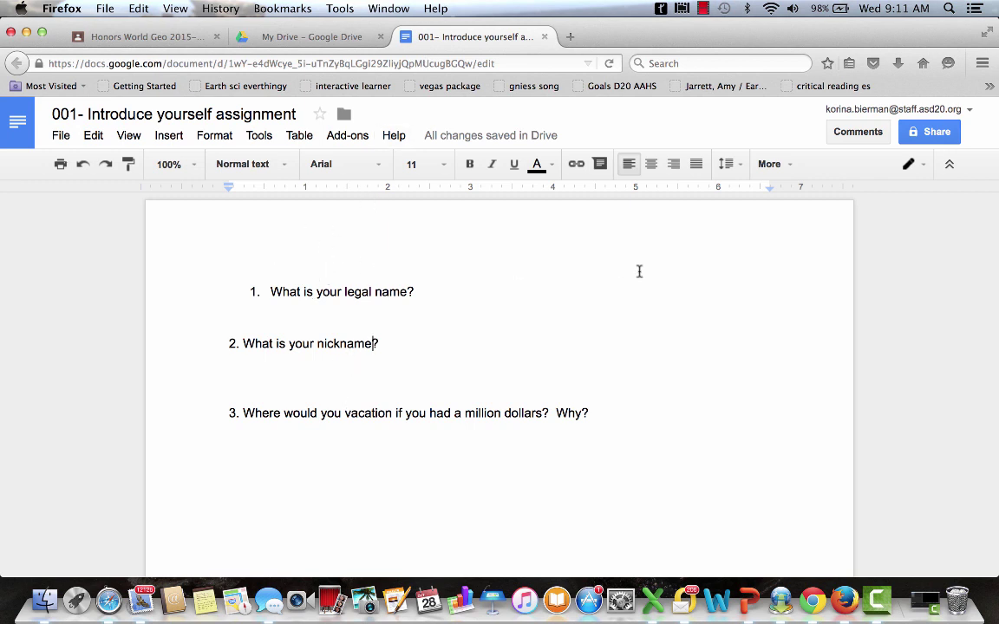
- Close the question Doc and My Drive tabs to return to the Classroom draft
{"action": "left_click", "coordinate": [301, 34]}
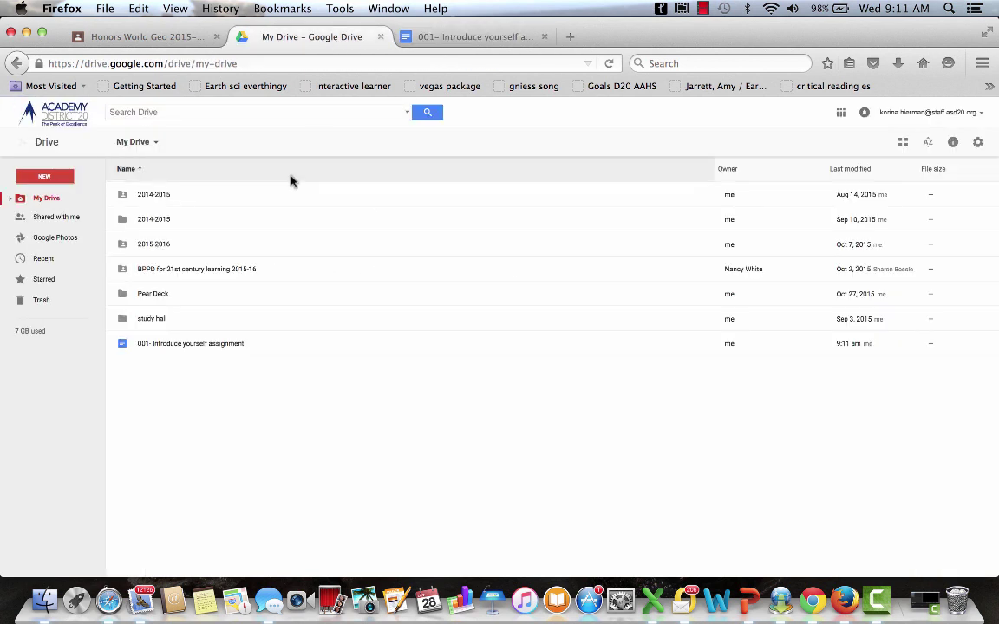
{"action": "left_click", "coordinate": [508, 35]}
{"action": "left_click", "coordinate": [544, 37]}
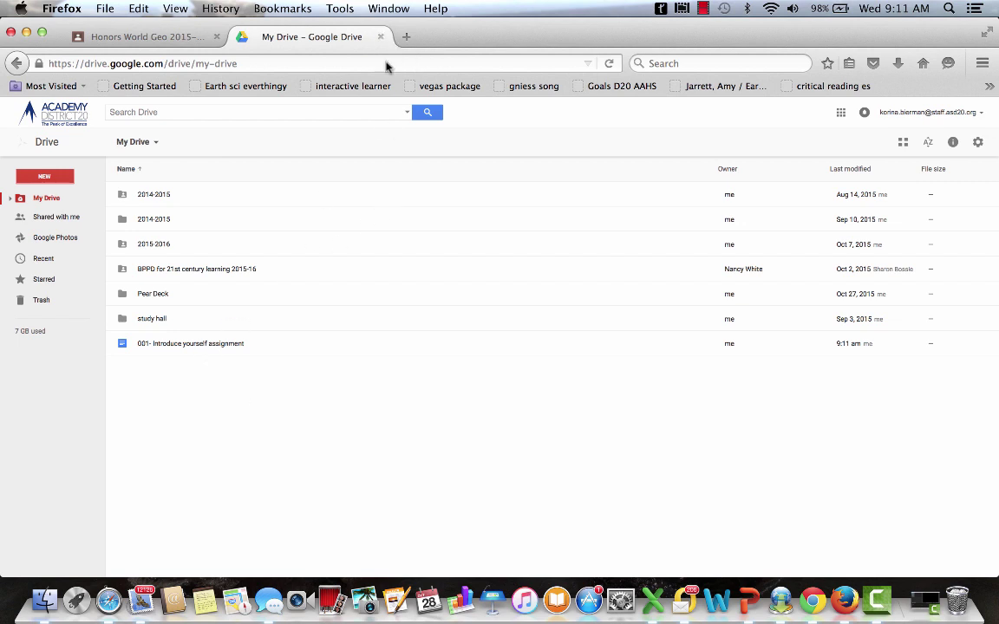
{"action": "left_click", "coordinate": [379, 37]}
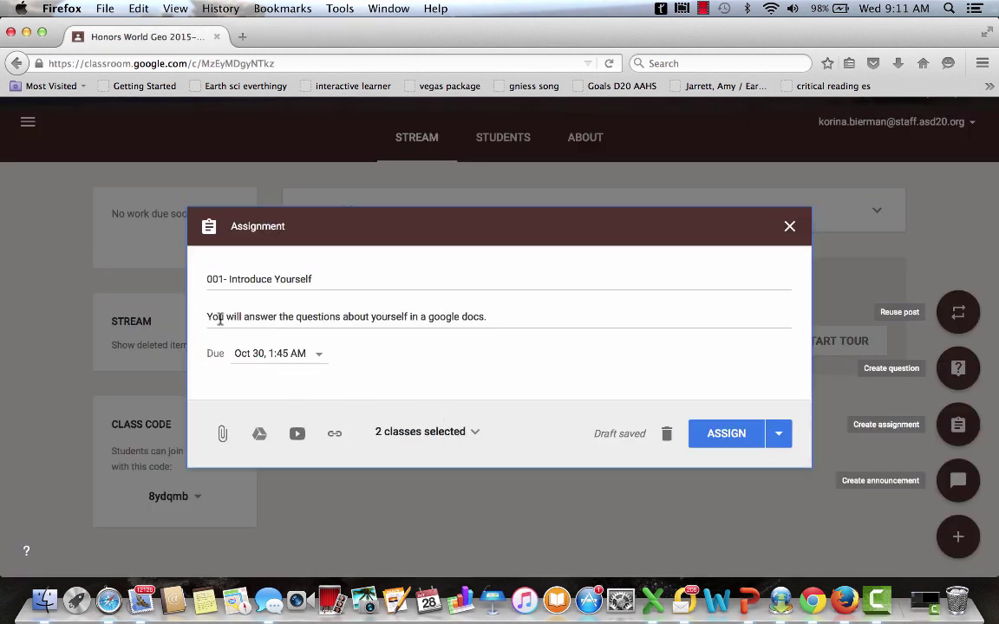
- Attach the '001- Introduce yourself assignment' Doc from Drive
{"action": "left_click", "coordinate": [259, 435]}
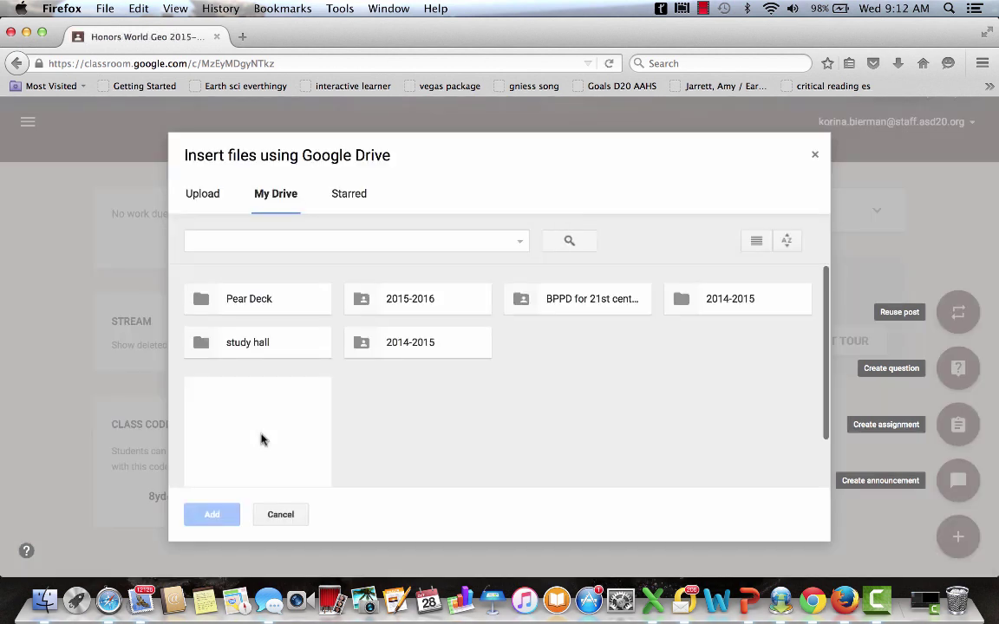
{"action": "scroll", "coordinate": [422, 419], "scroll_direction": "down", "scroll_amount": 2}
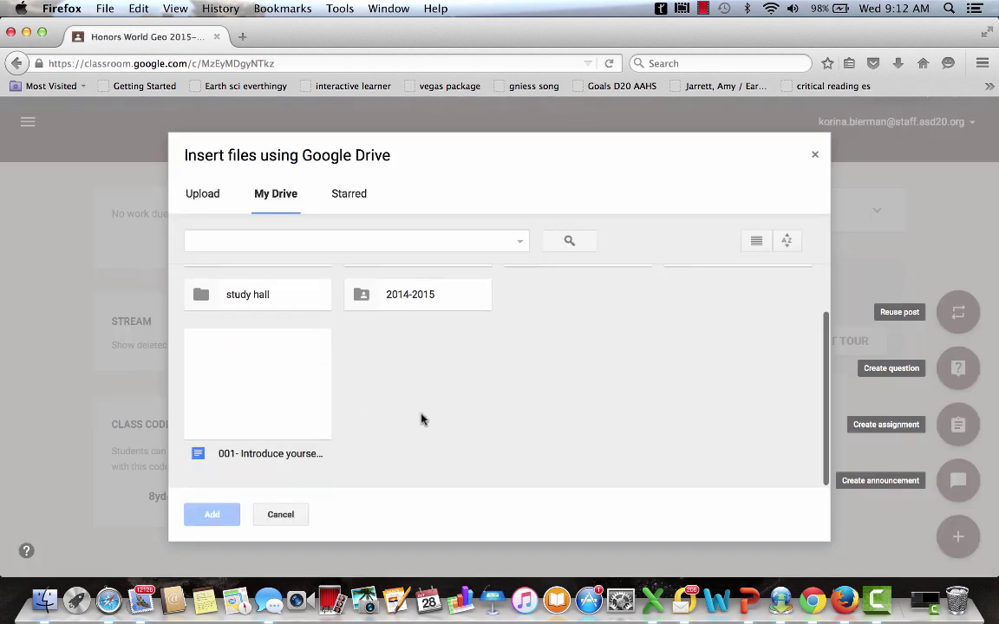
{"action": "left_click", "coordinate": [264, 412]}
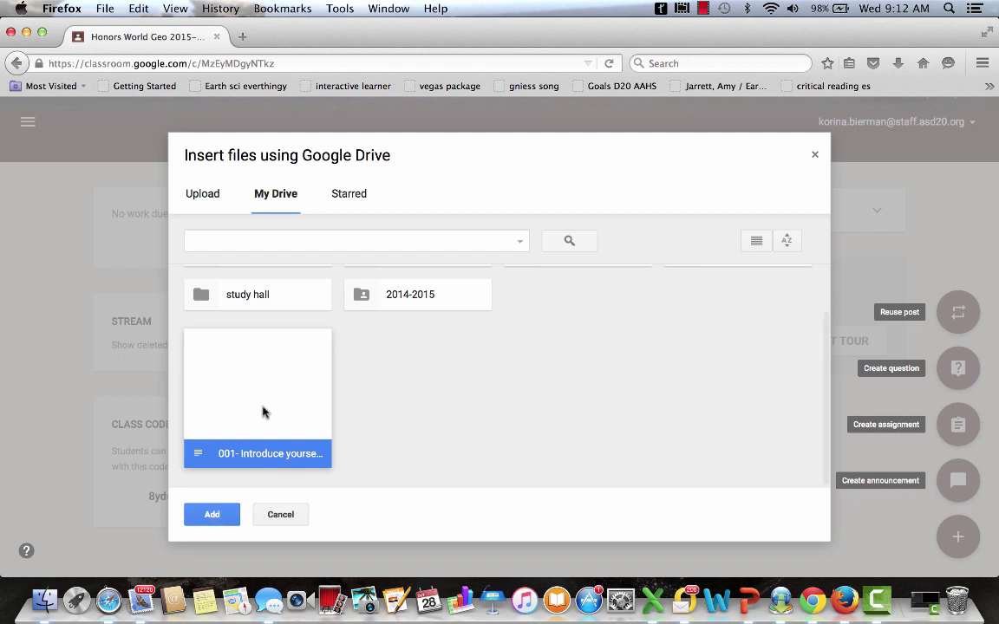
{"action": "left_click", "coordinate": [212, 515]}
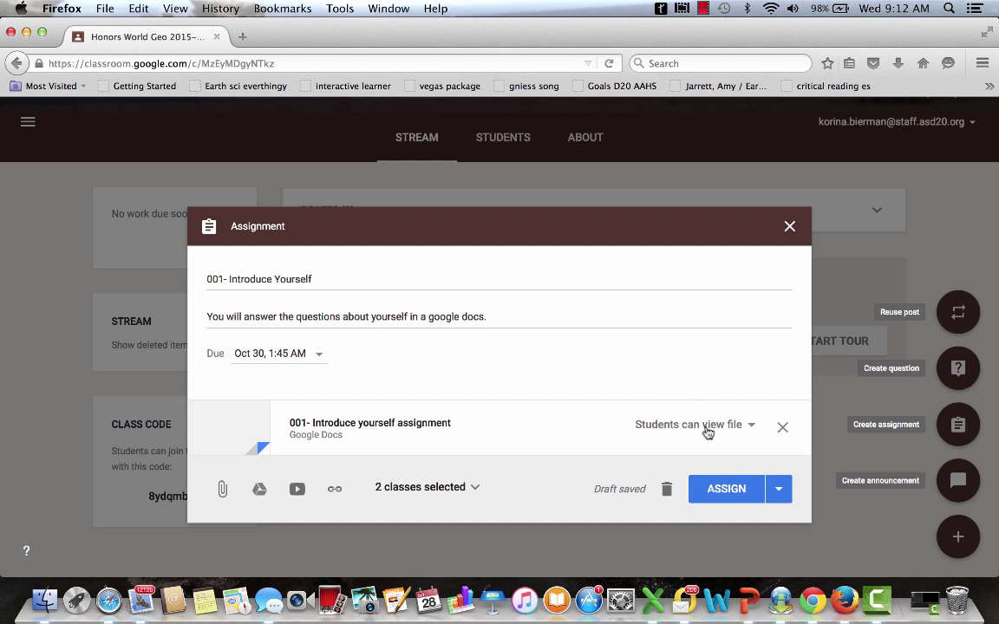
- Set the attached Doc to make a copy for each student
{"action": "left_click", "coordinate": [706, 430]}
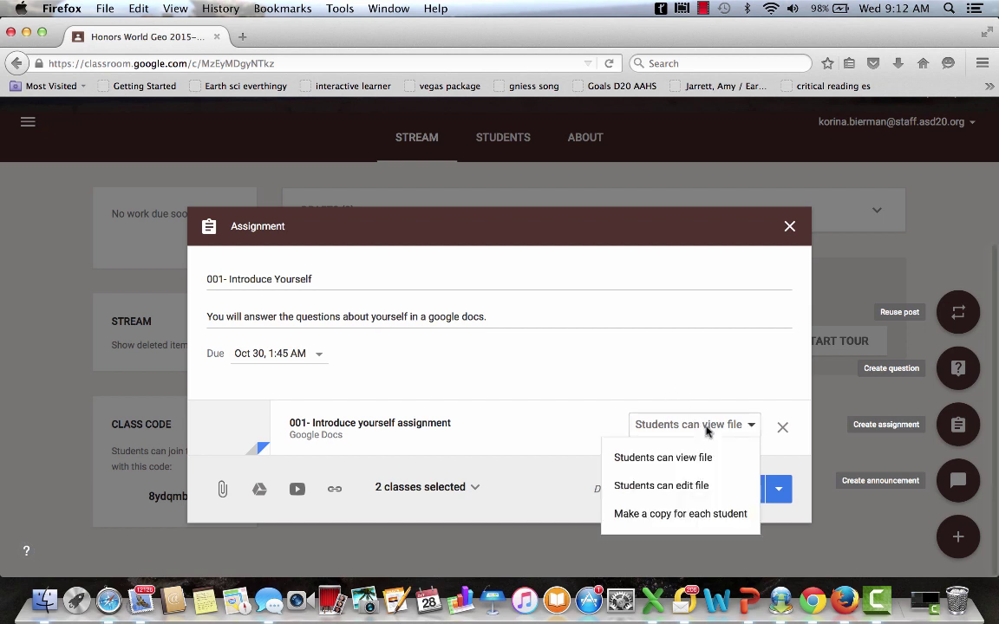
{"action": "left_click", "coordinate": [698, 493]}
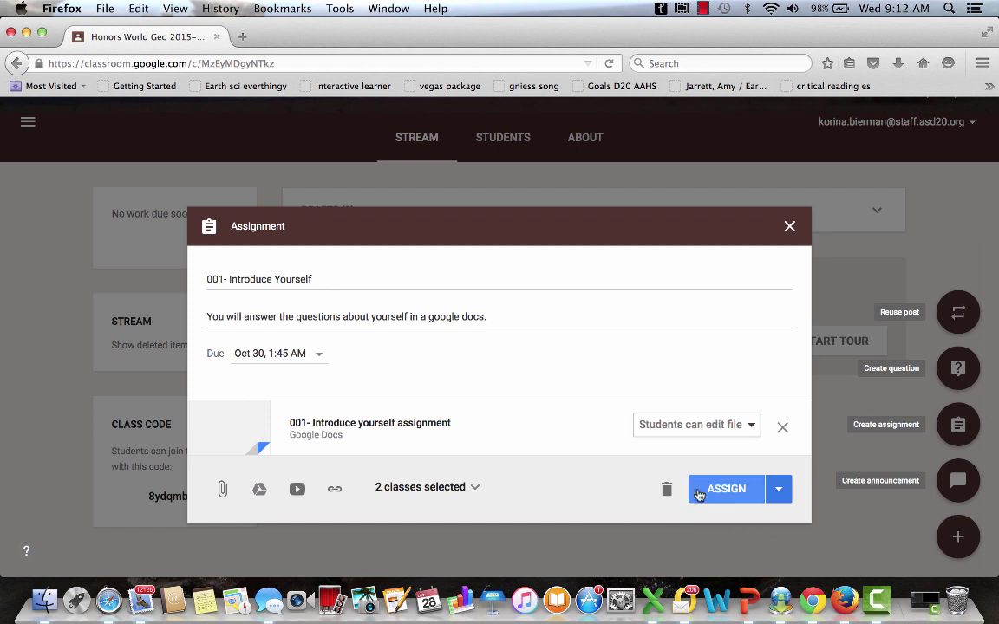
{"action": "left_click", "coordinate": [710, 425]}
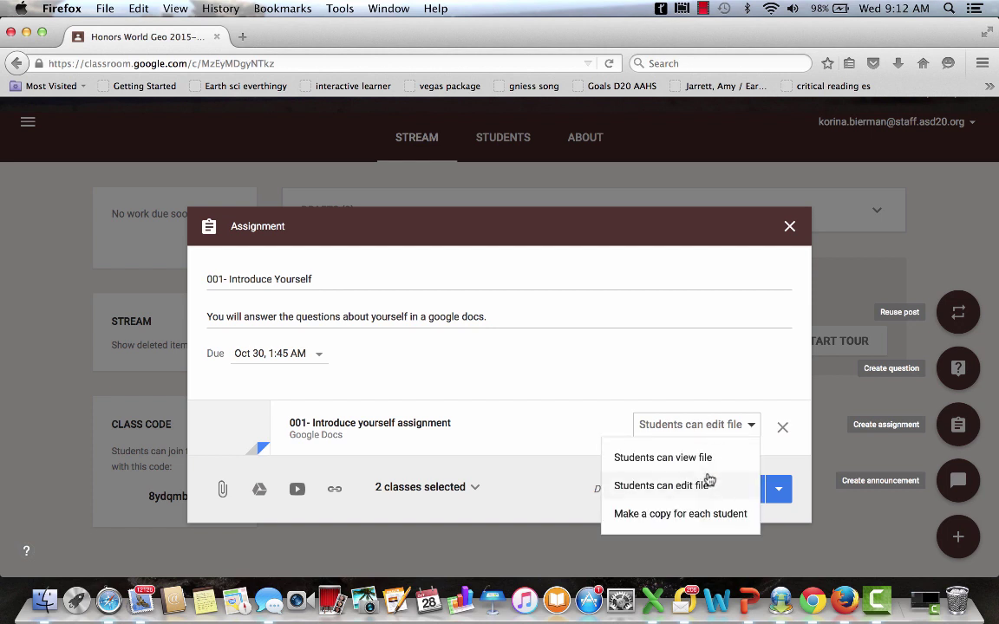
{"action": "left_click", "coordinate": [704, 514]}
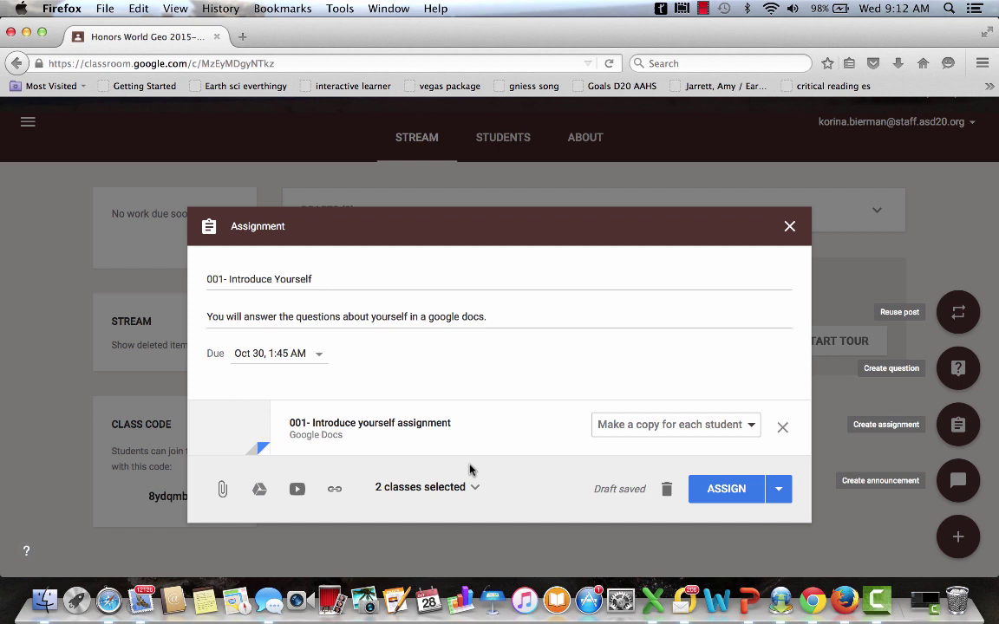
- Remove PD Day! so only Honors World Geo receives the assignment
{"action": "left_click", "coordinate": [471, 488]}
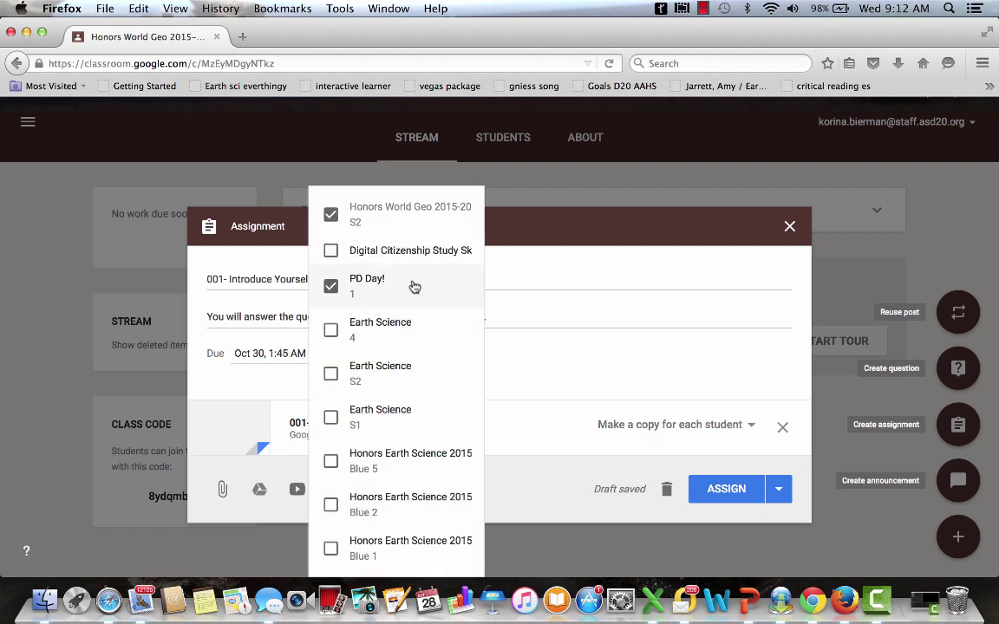
{"action": "left_click", "coordinate": [354, 288]}
{"action": "left_click", "coordinate": [578, 490]}
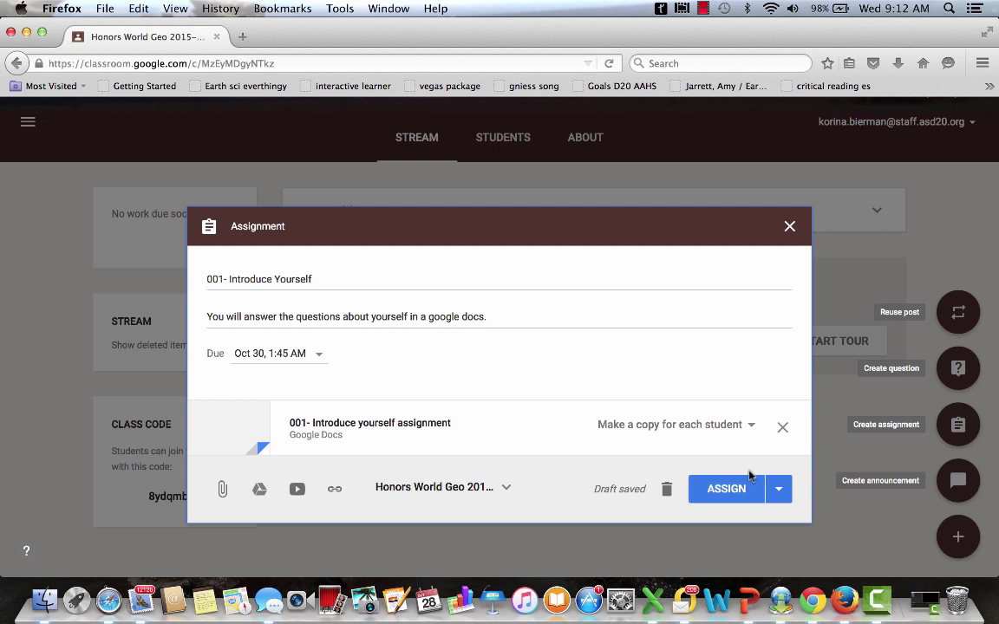
- Reopen the '001- Introduce Yourself' draft from Drafts and assign it to students
{"action": "left_click", "coordinate": [789, 227]}
{"action": "scroll", "coordinate": [780, 356], "scroll_direction": "up", "scroll_amount": 5}
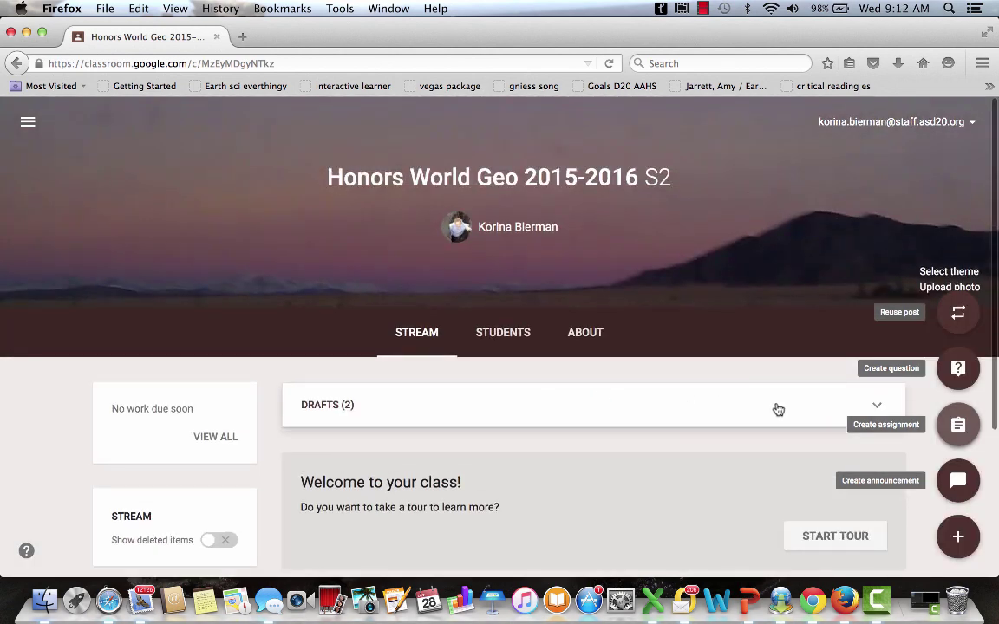
{"action": "left_click", "coordinate": [776, 409]}
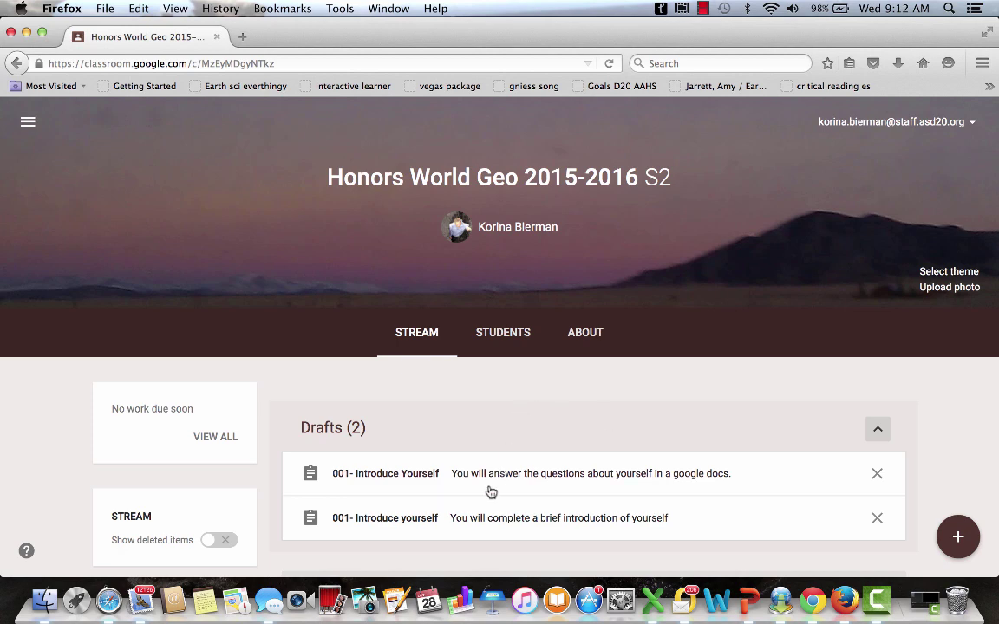
{"action": "left_click", "coordinate": [414, 487]}
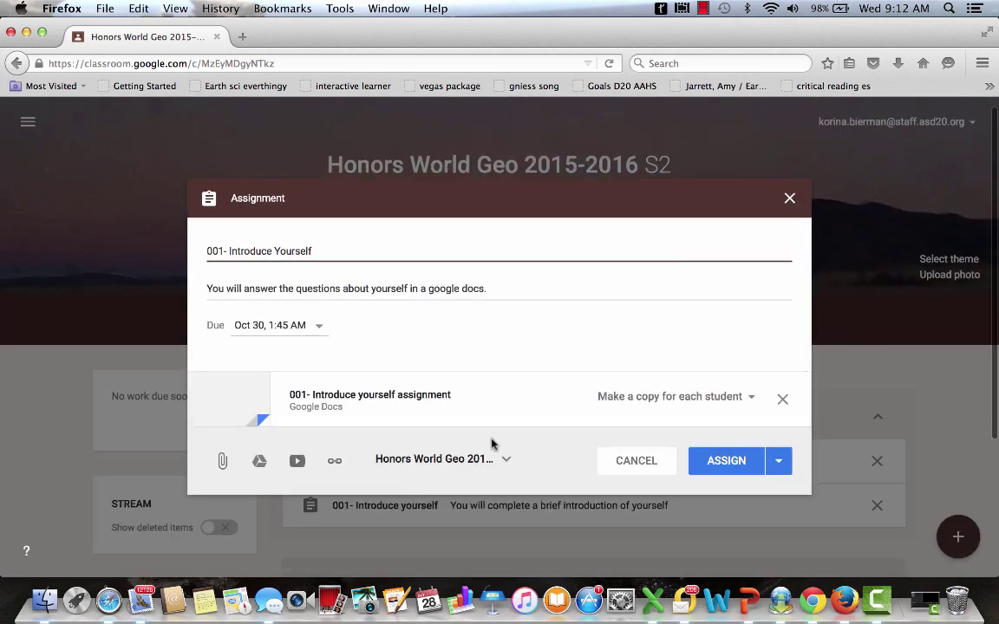
{"action": "left_click", "coordinate": [734, 460]}
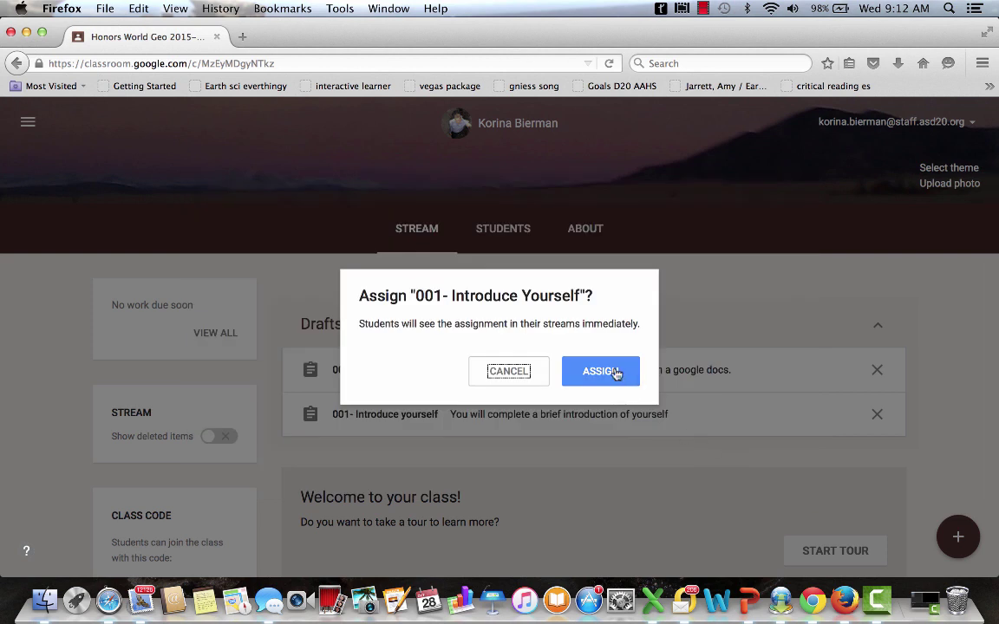
{"action": "left_click", "coordinate": [615, 373]}
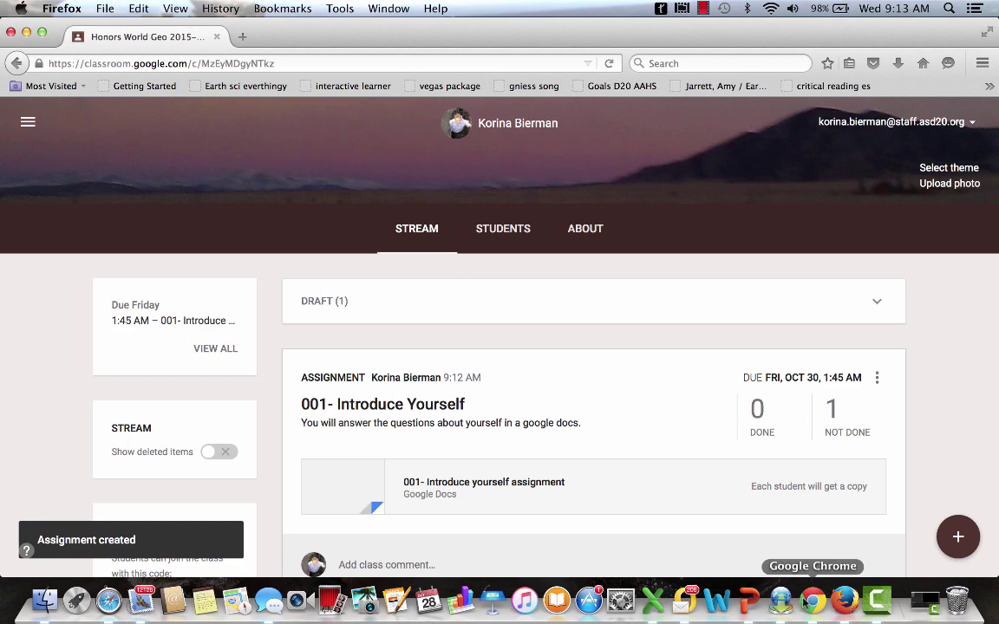
- Reload the student's class stream and open the 001- Introduce Yourself assignment details
{"action": "left_click", "coordinate": [812, 600]}
{"action": "left_click_drag", "start_coordinate": [678, 41], "coordinate": [536, 34]}
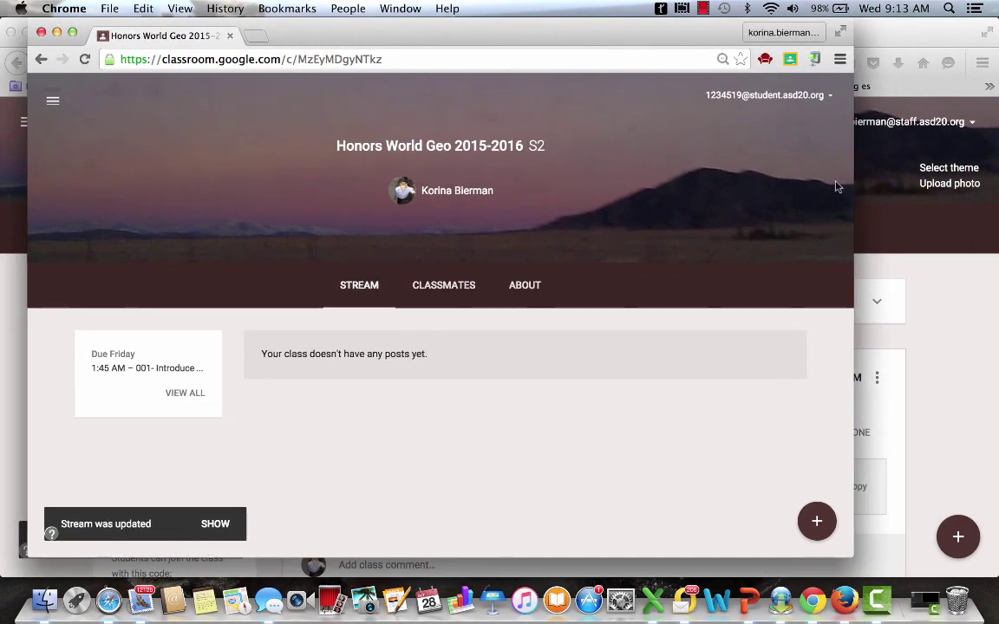
{"action": "left_click_drag", "start_coordinate": [845, 163], "coordinate": [967, 217]}
{"action": "left_click", "coordinate": [799, 61]}
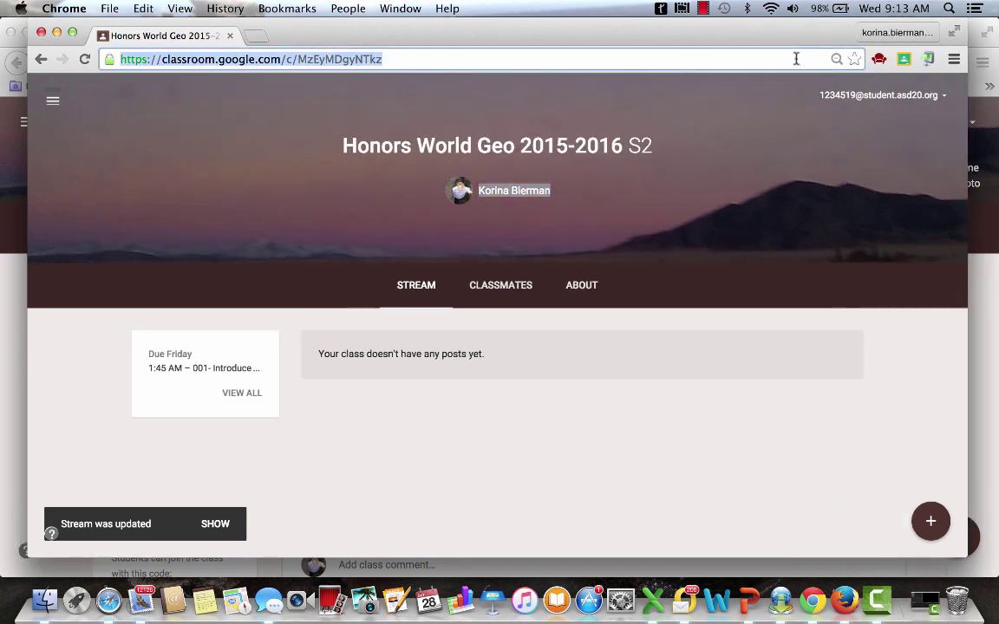
{"action": "key", "text": "Return"}
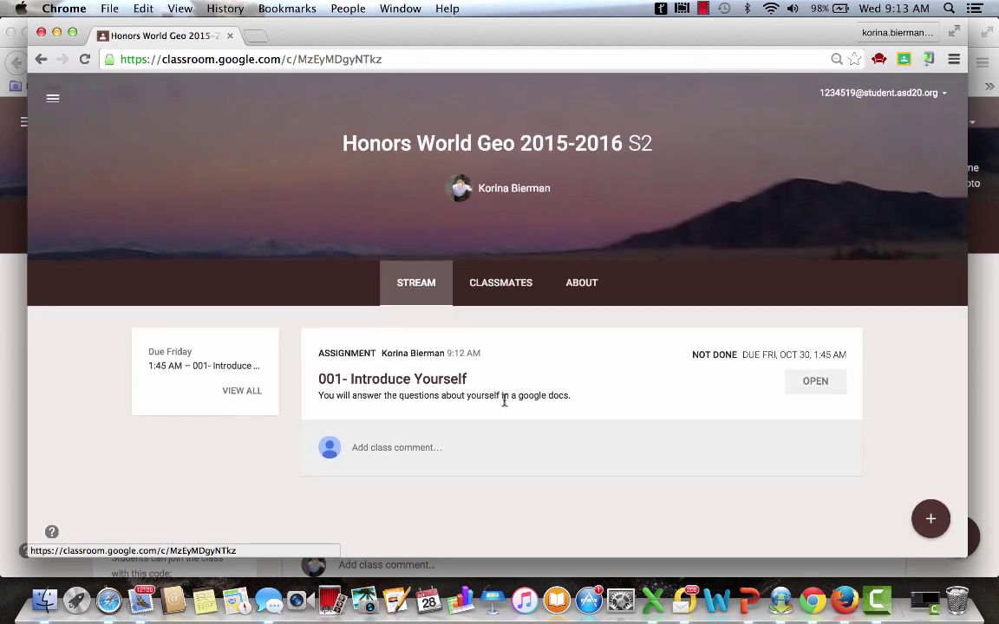
{"action": "left_click", "coordinate": [430, 387]}
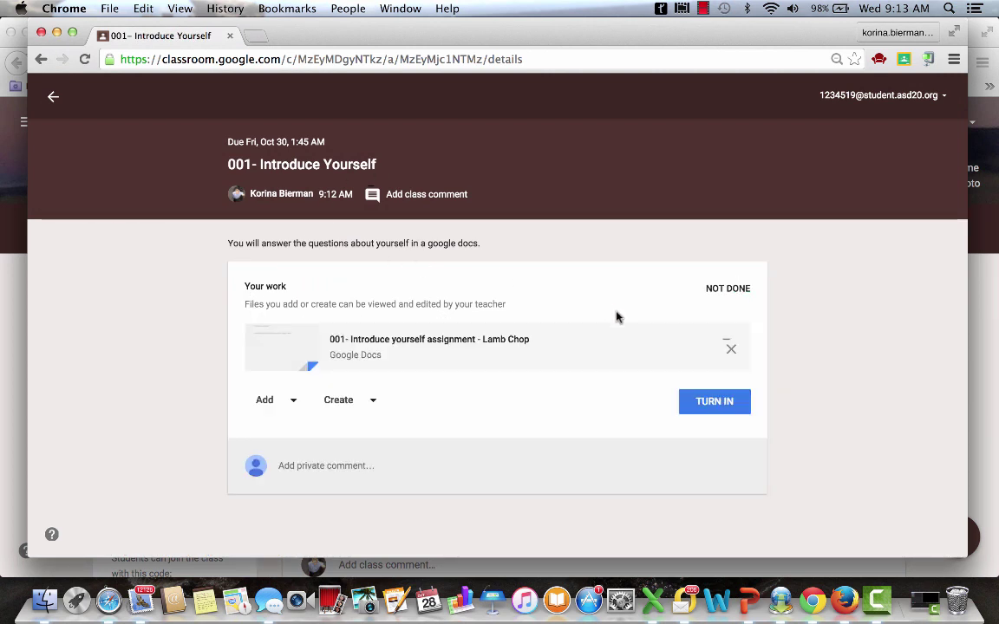
- In the student's Doc copy, answer question 1 with 'akdjhfa' and choose Turn In
{"action": "left_click", "coordinate": [421, 341]}
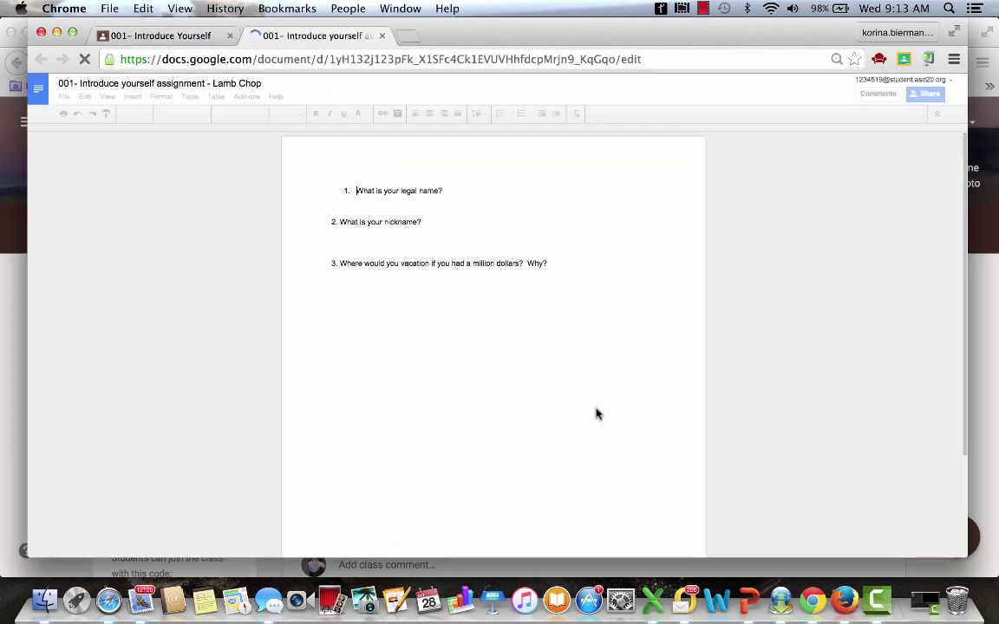
{"action": "left_click", "coordinate": [396, 201]}
{"action": "type", "text": "akdjhfa kdsfjha ;ihhaes ifuljaufhs isadu h"}
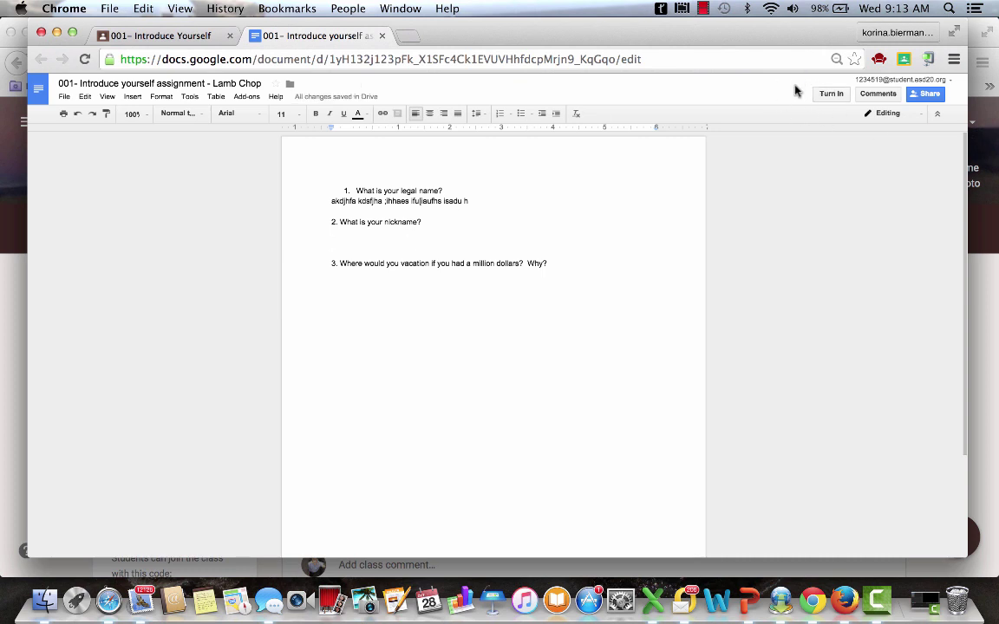
{"action": "left_click", "coordinate": [832, 95]}
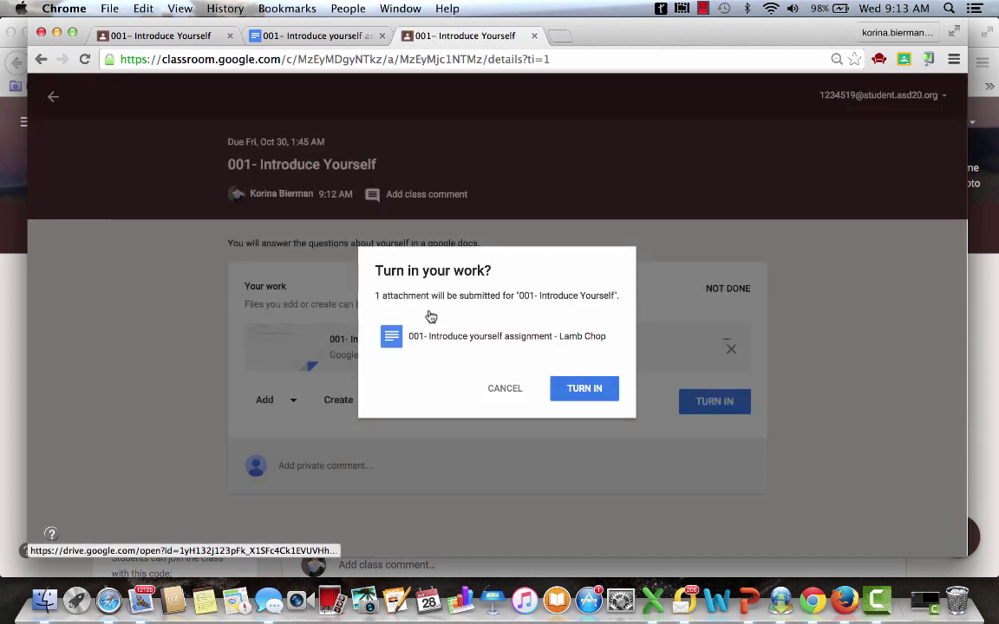
- Confirm the turn-in and return to the teacher's class stream
{"action": "left_click", "coordinate": [586, 390]}
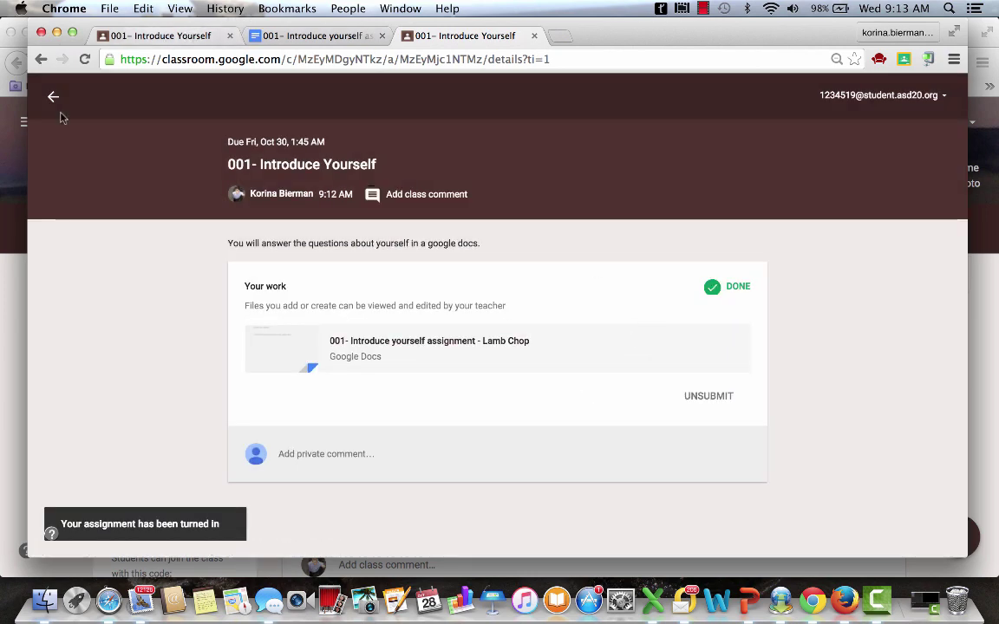
{"action": "left_click", "coordinate": [13, 202]}
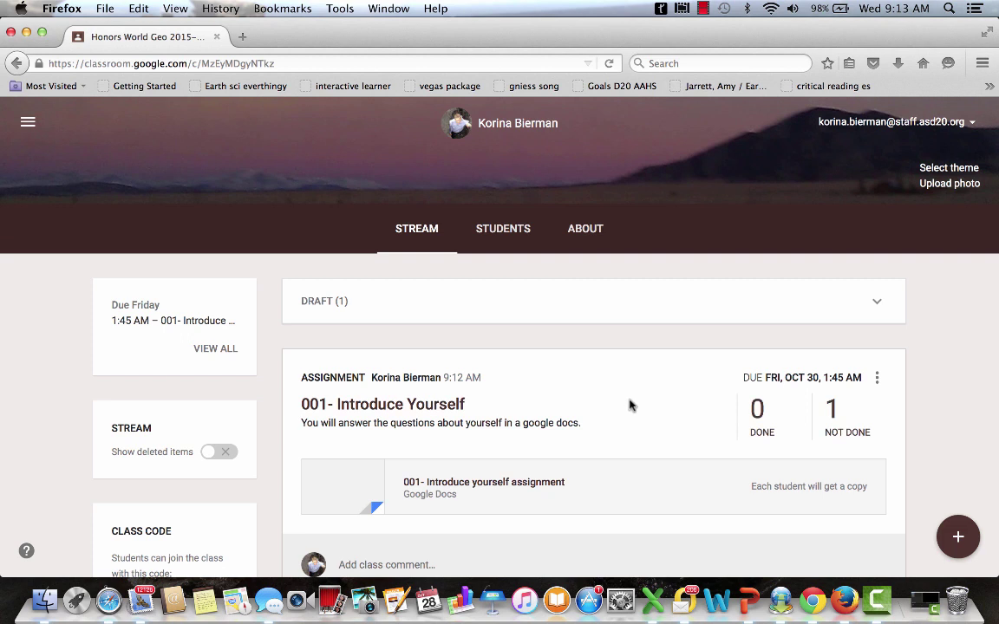
- Open the teacher's list of students marked Done for 001- Introduce Yourself
{"action": "left_click", "coordinate": [760, 430]}
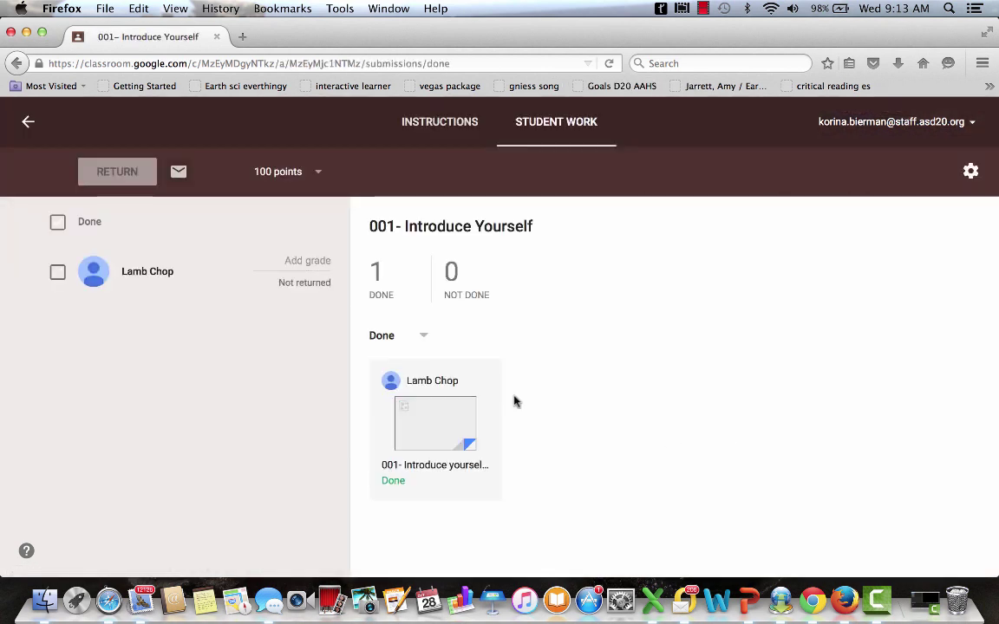